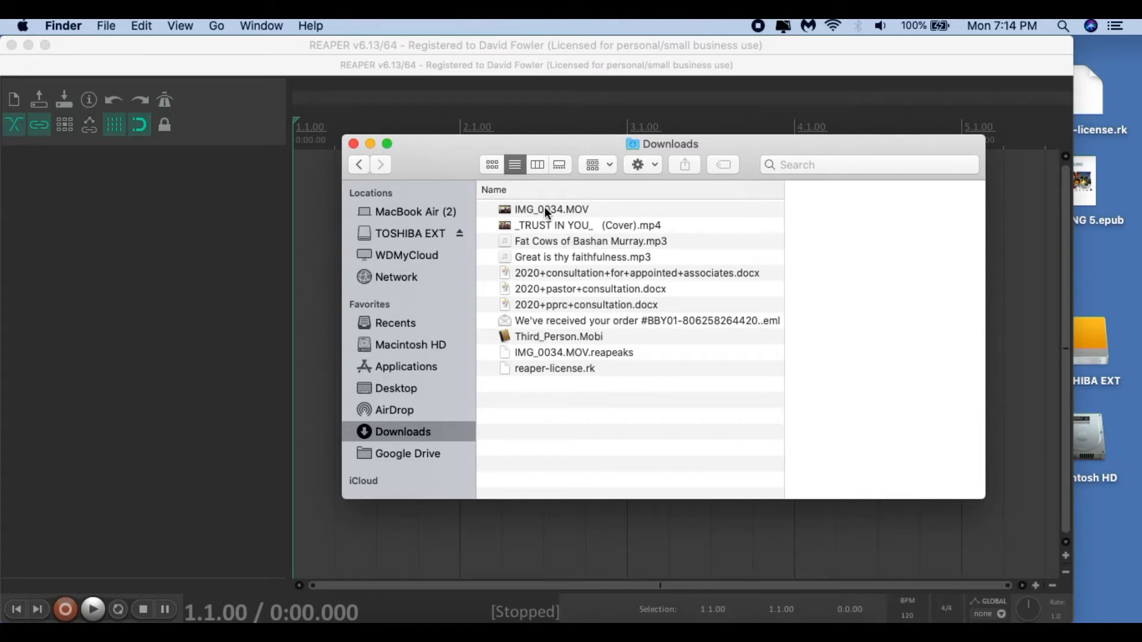
- Import IMG_0034.MOV from the Downloads folder as a new track and move the Video Window beneath the track controls
left_click_drag(544, 209, 149, 208)
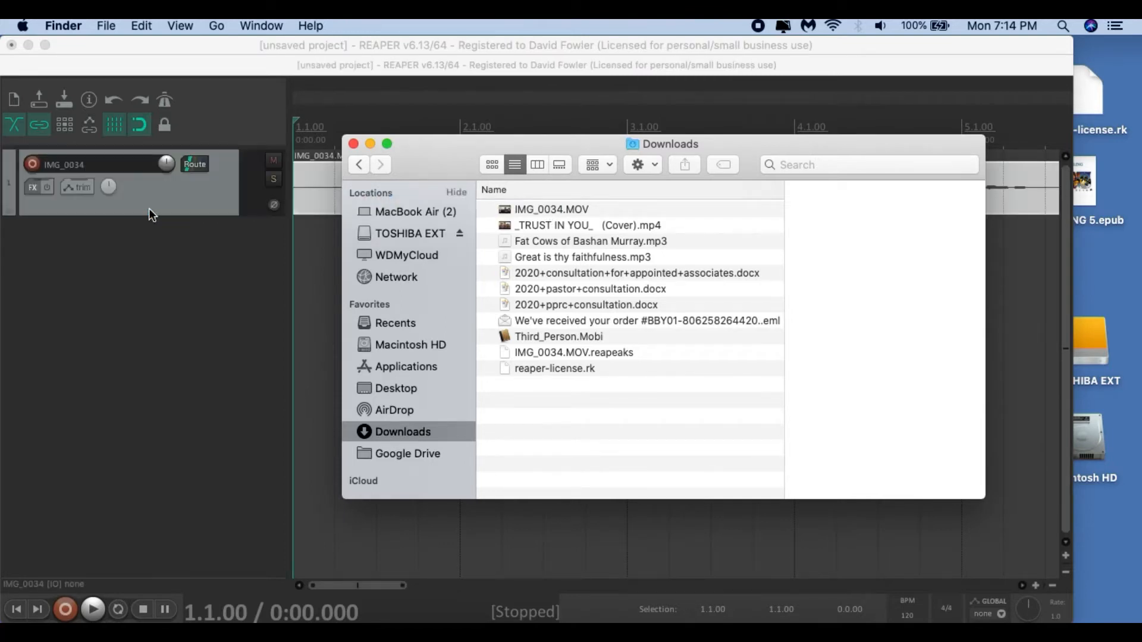
left_click(353, 143)
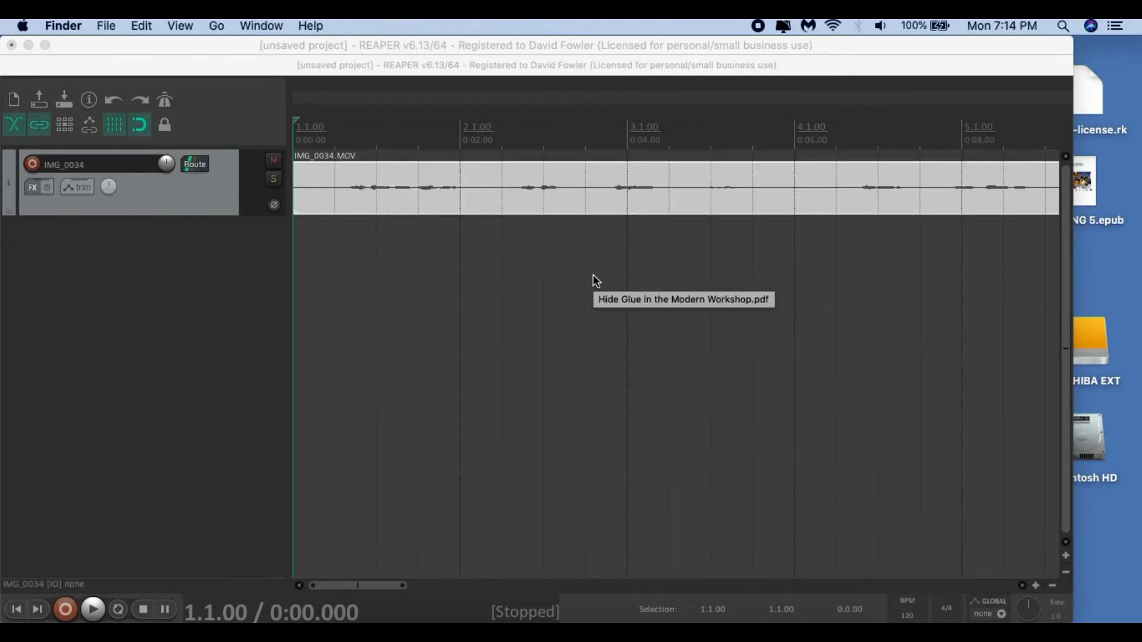
scroll(594, 275, "down", 8)
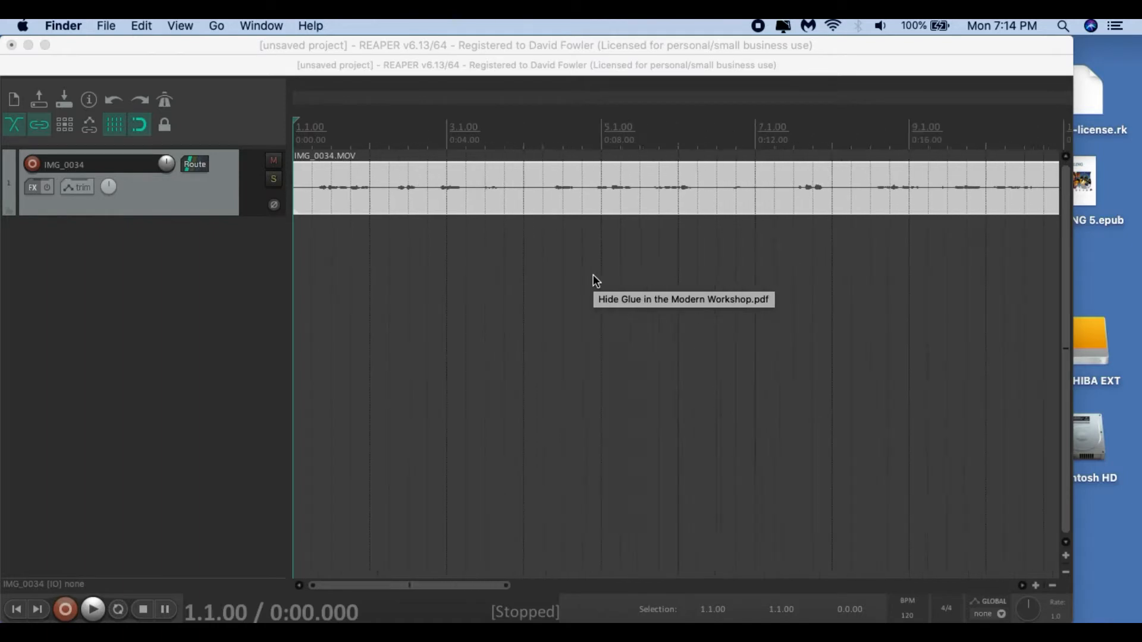
scroll(594, 275, "down", 6)
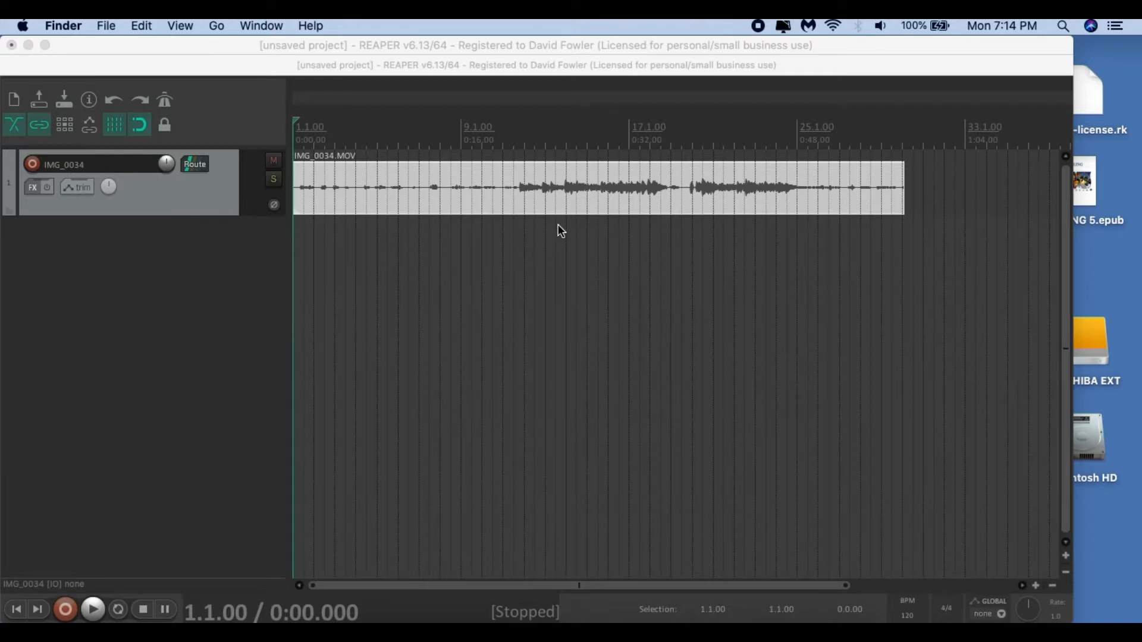
left_click(152, 286)
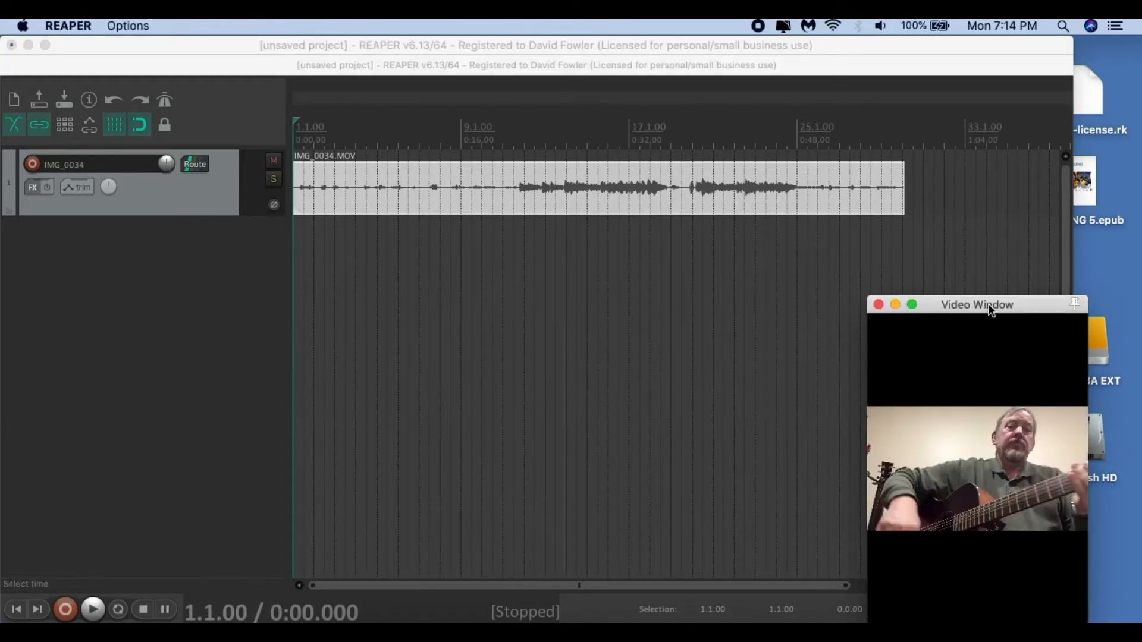
left_click_drag(1035, 305, 207, 248)
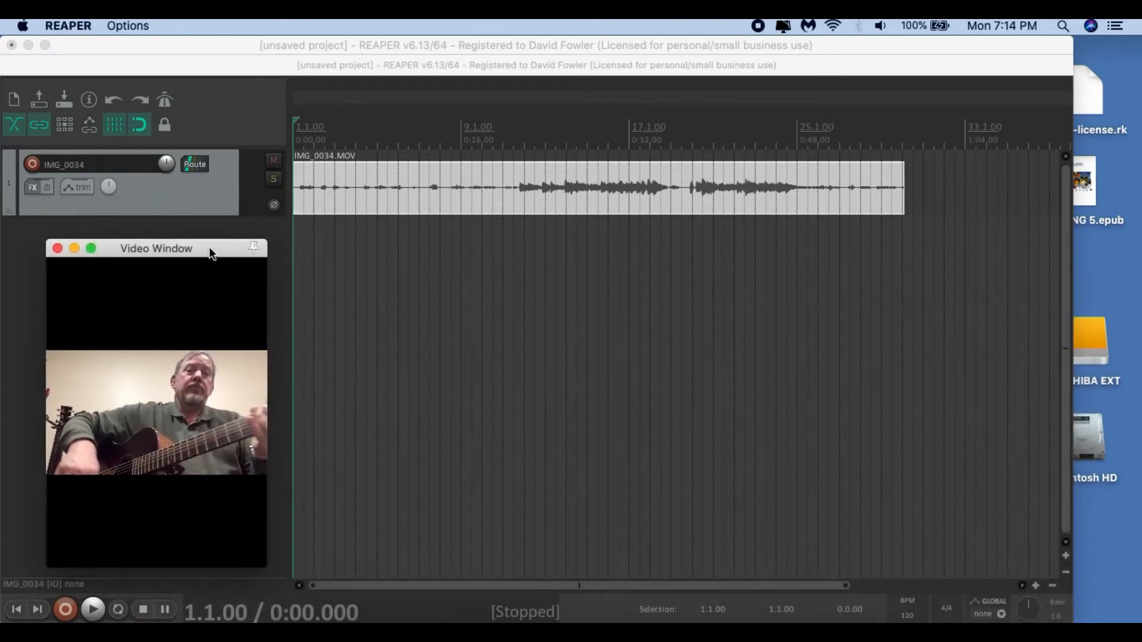
- Play the IMG_0034.MOV clip from 0:33.000 briefly and stop playback
left_click(641, 202)
key("space")
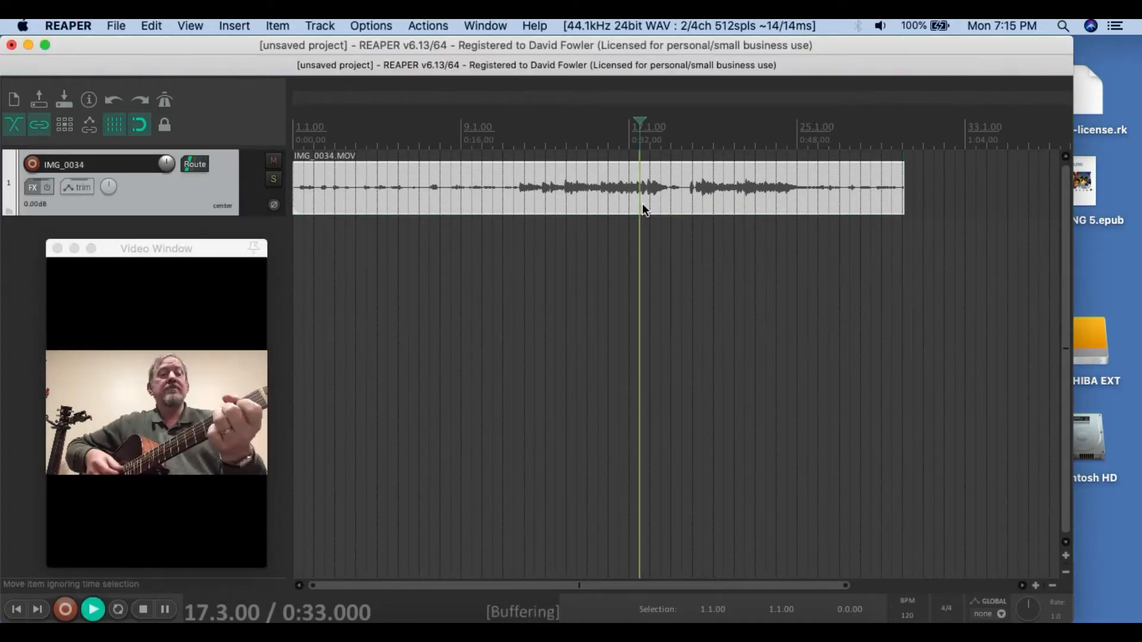
key("space")
key("space")
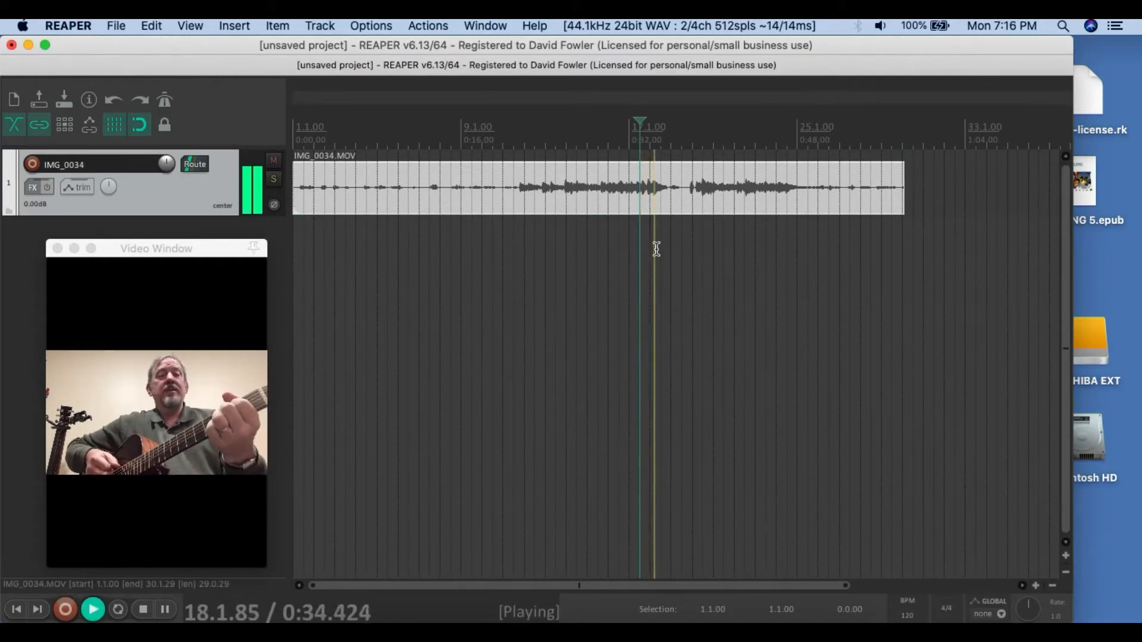
key("space")
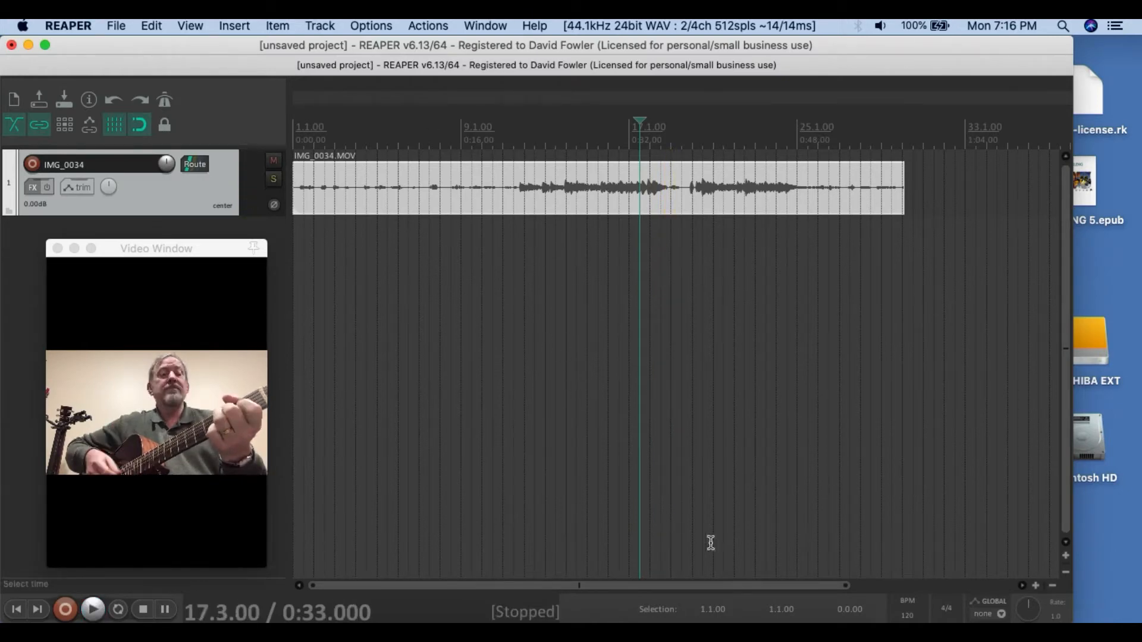
- Raise the computer's output volume by several levels
key("XF86AudioRaiseVolume")
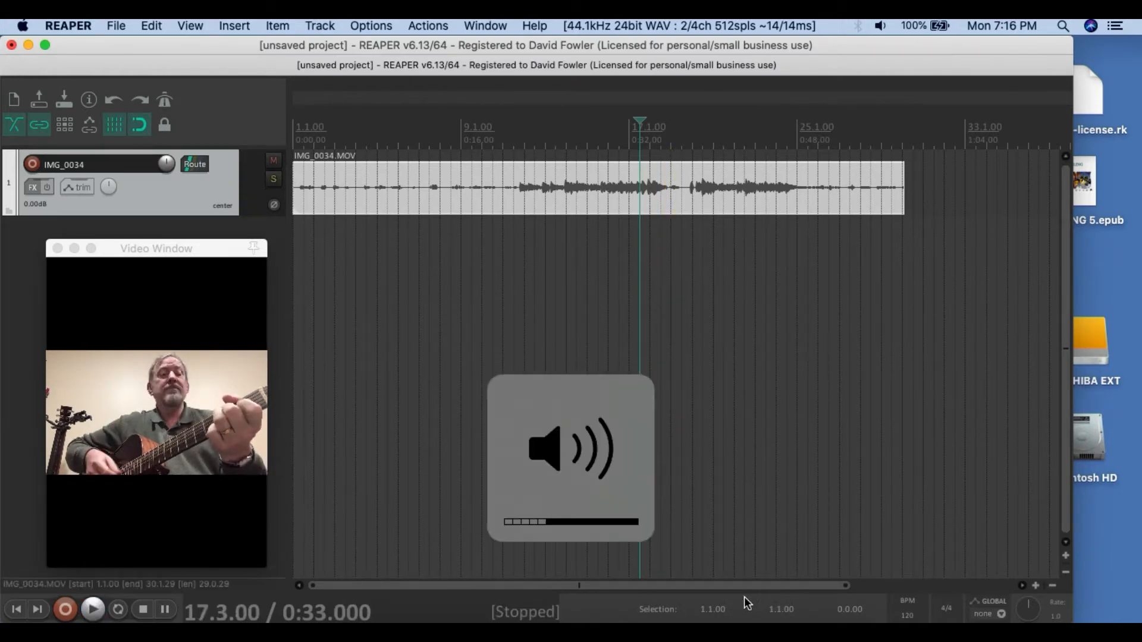
key("XF86AudioRaiseVolume")
key("XF86AudioRaiseVolume")
key("XF86AudioRaiseVolume")
key("XF86AudioRaiseVolume")
key("XF86AudioRaiseVolume")
key("XF86AudioRaiseVolume")
key("XF86AudioRaiseVolume")
key("XF86AudioRaiseVolume")
key("XF86AudioRaiseVolume")
key("XF86AudioRaiseVolume")
key("XF86AudioRaiseVolume")
- Play the clip repeatedly from around 0:32 to 0:33 to listen for the end of the first take
key("space")
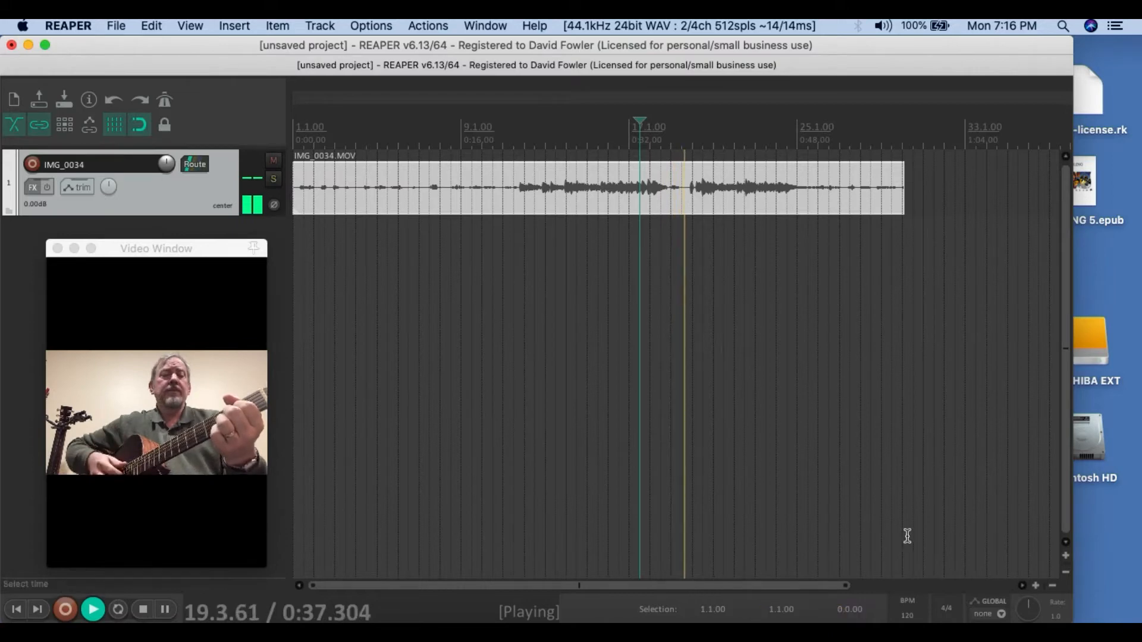
left_click(627, 255)
key("space")
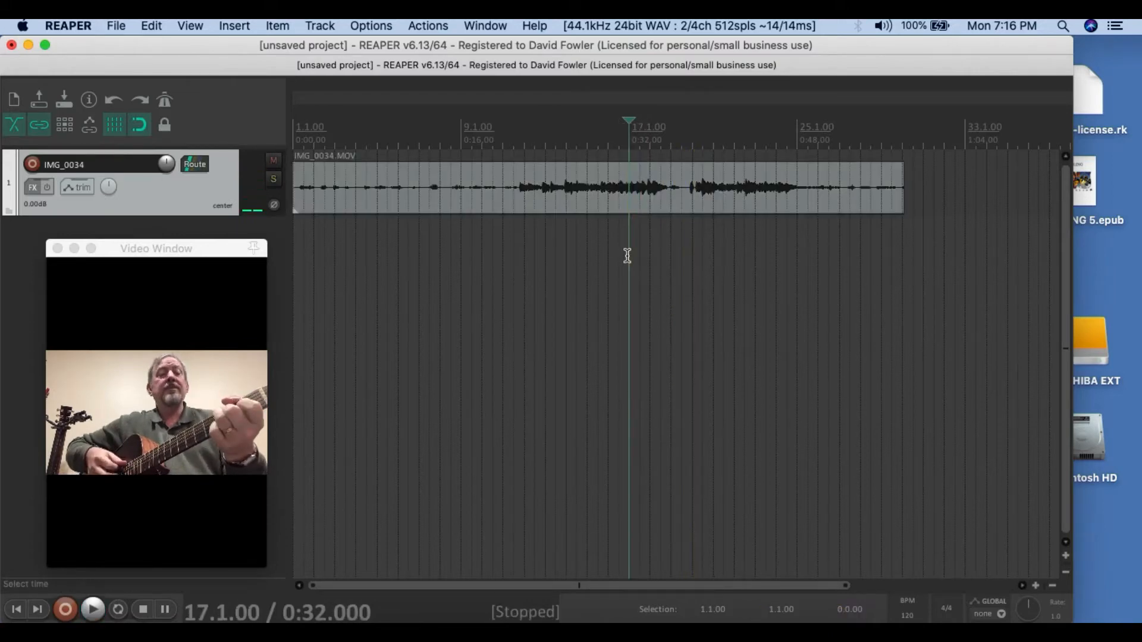
key("space")
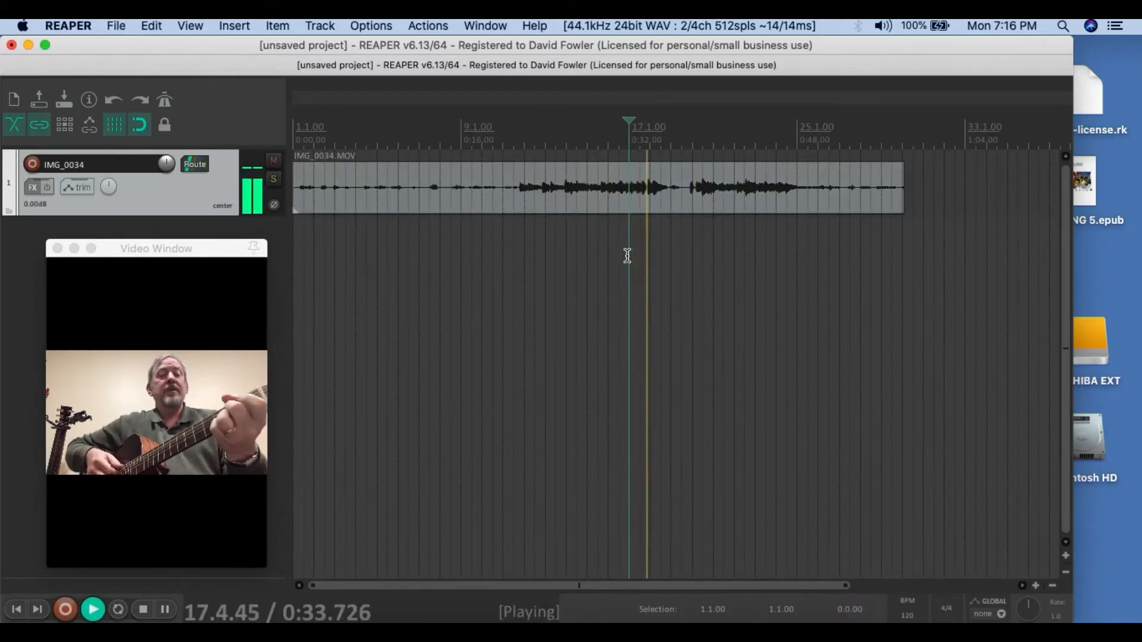
key("space")
key("space")
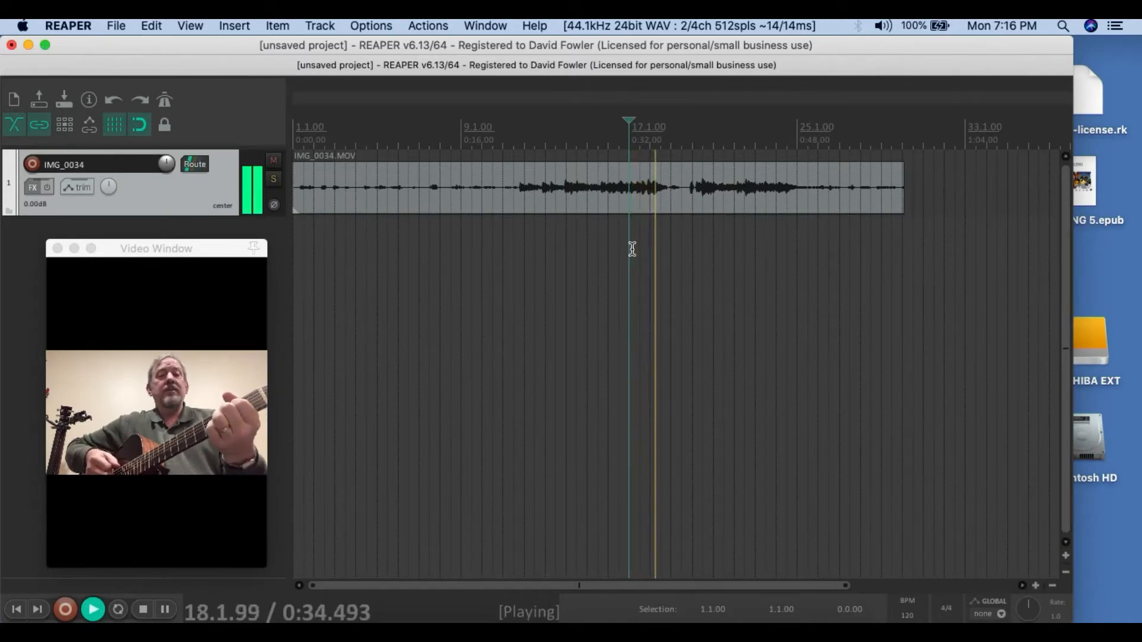
key("space")
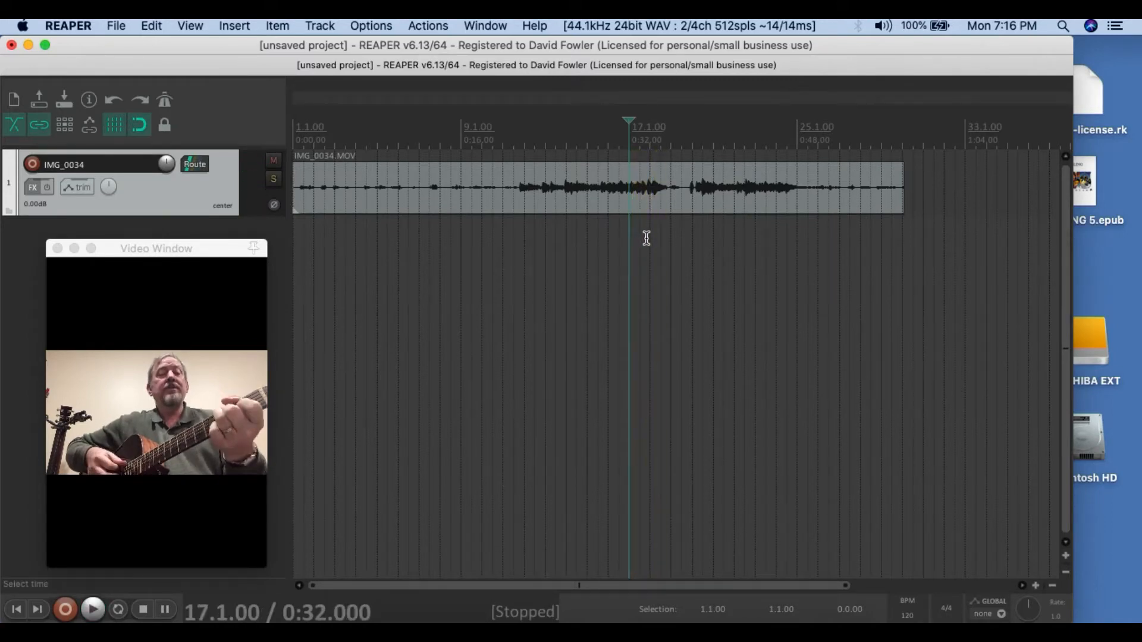
scroll(646, 238, "up", 5)
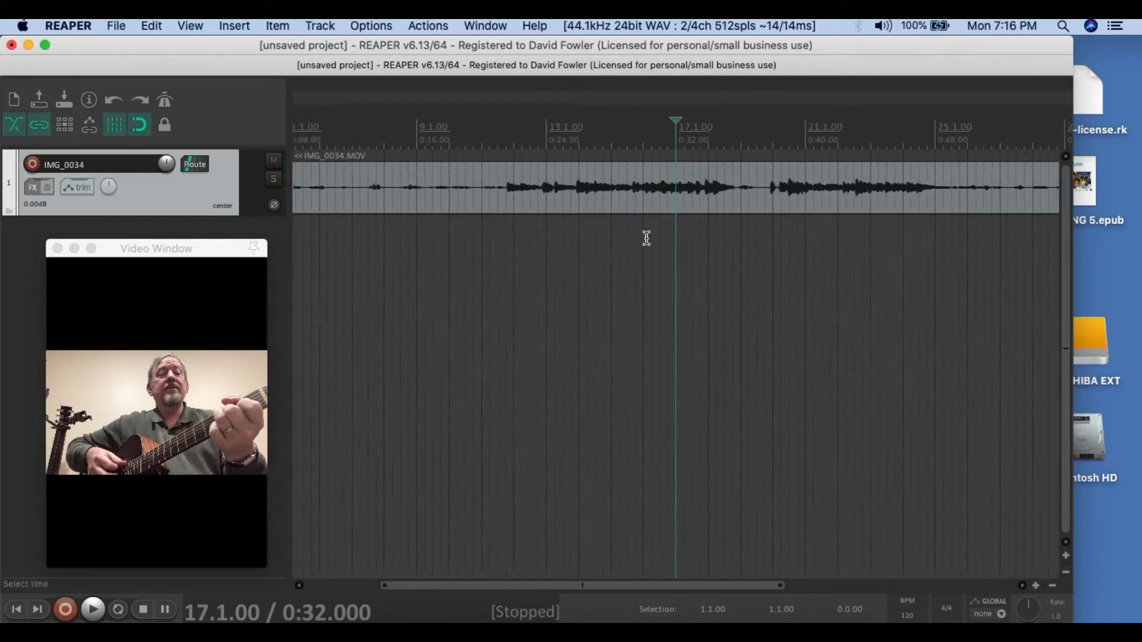
left_click(726, 232)
key("space")
key("space")
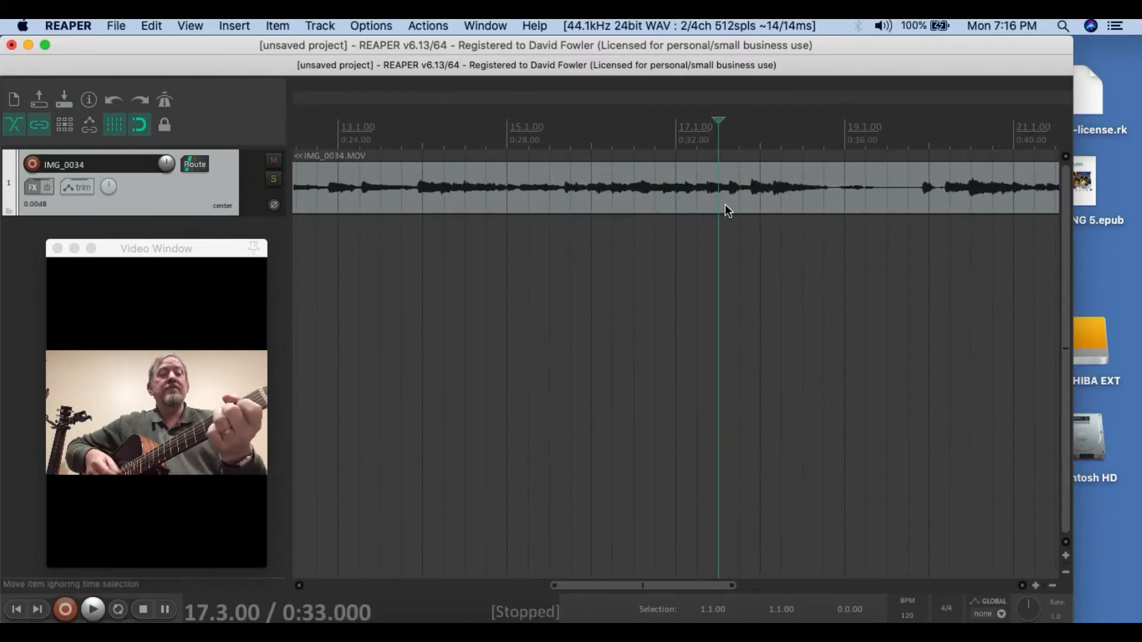
- Play short passages from about 0:38 to find where the second take starts
left_click(926, 194)
key("space")
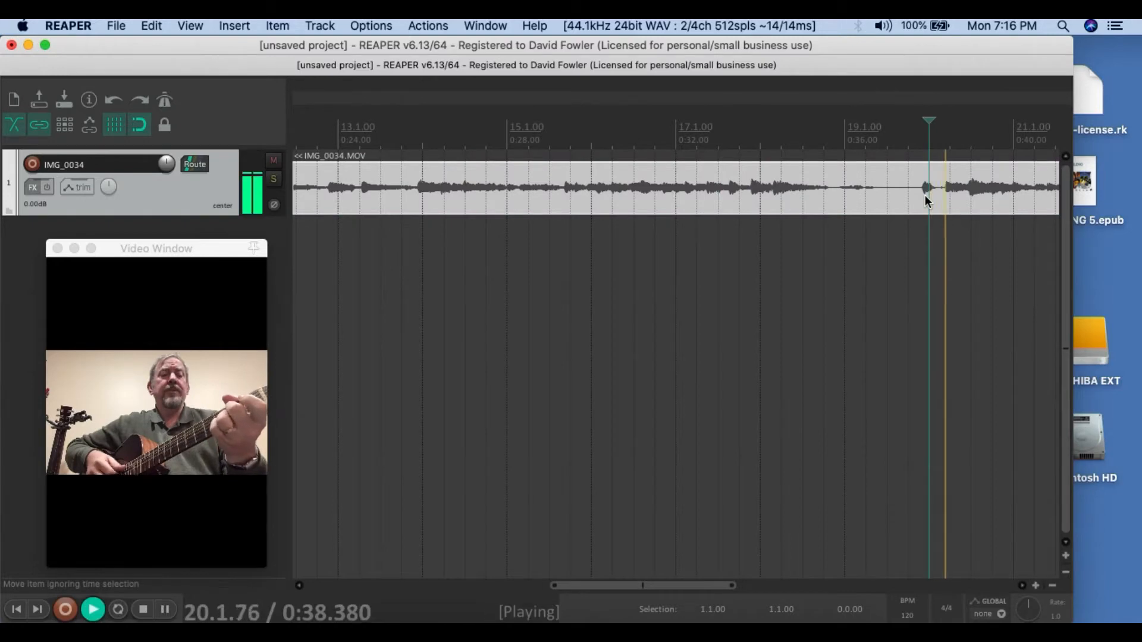
key("space")
left_click(946, 199)
key("space")
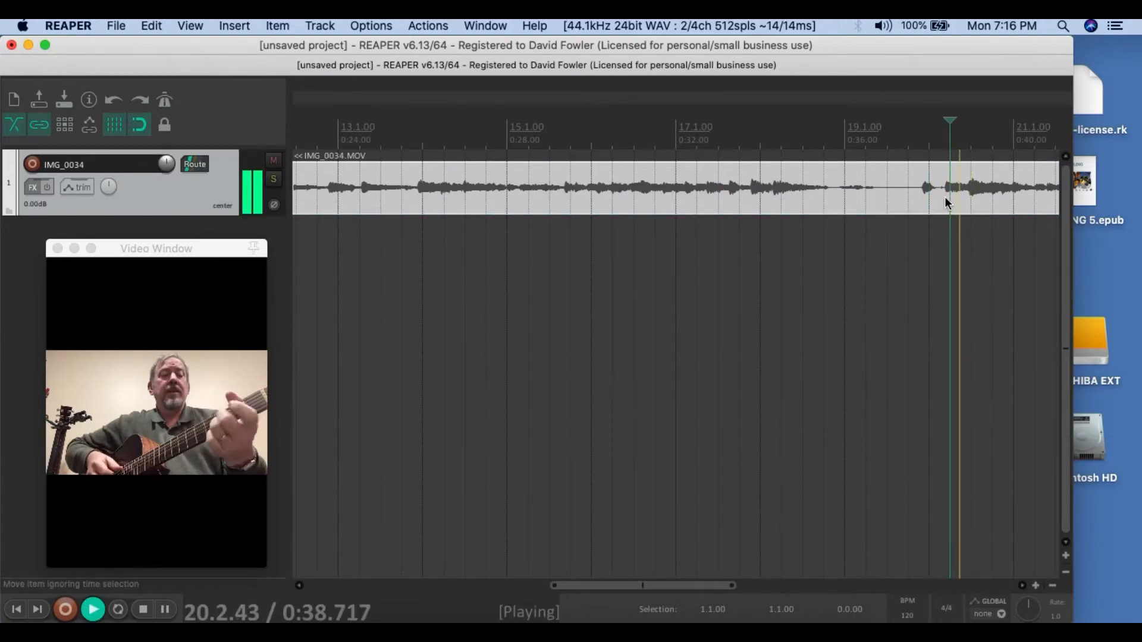
key("space")
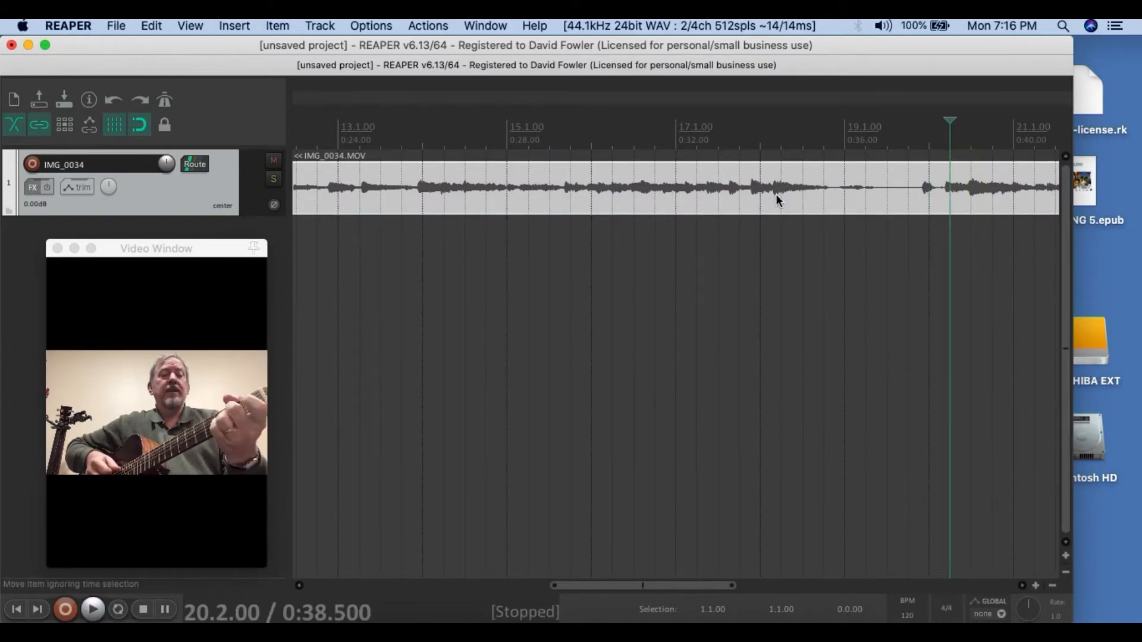
- Play short passages around 0:33.500 to 0:34 to locate the cut point ending the first take
left_click(777, 198)
key("space")
key("space")
left_click(745, 197)
key("space")
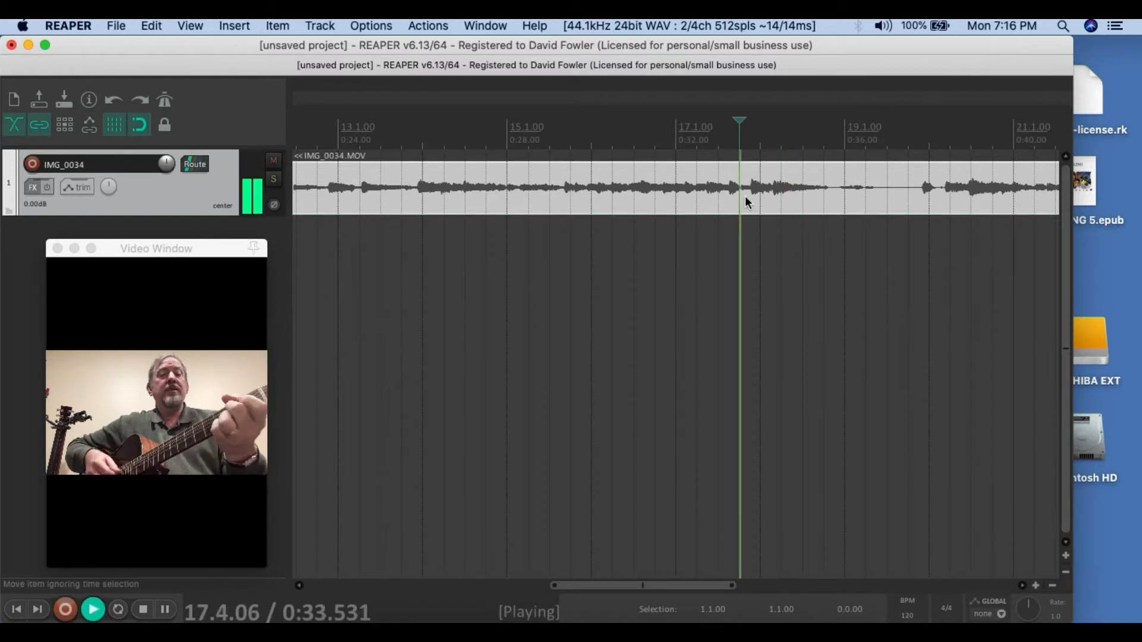
key("space")
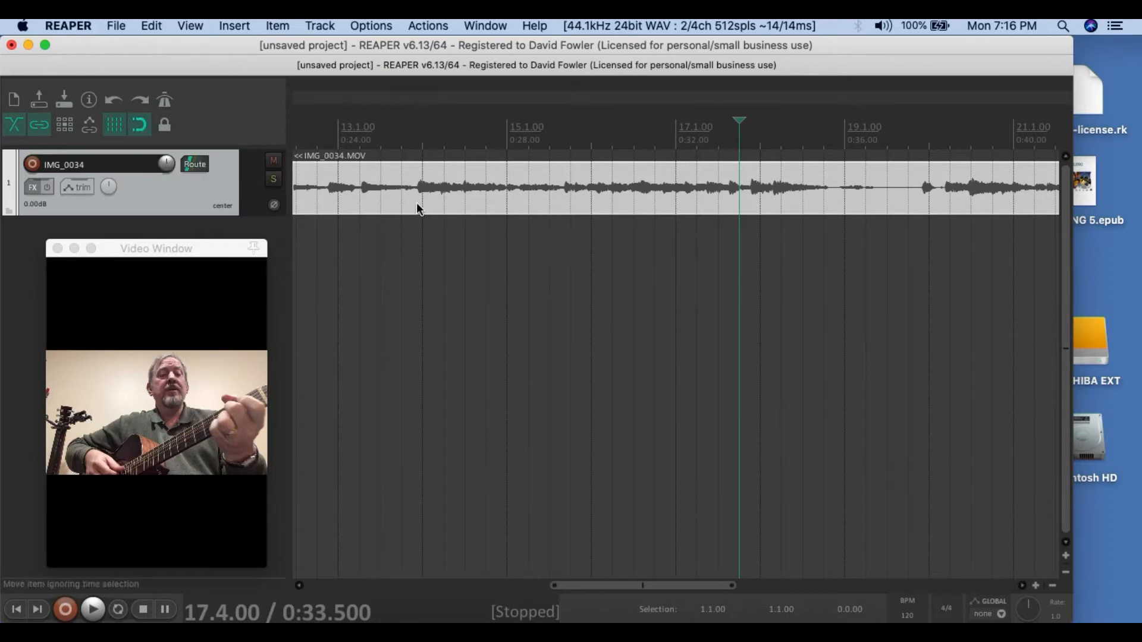
- Turn off snapping and play the clip from 0:33.700 to refine the first cut point
left_click(140, 126)
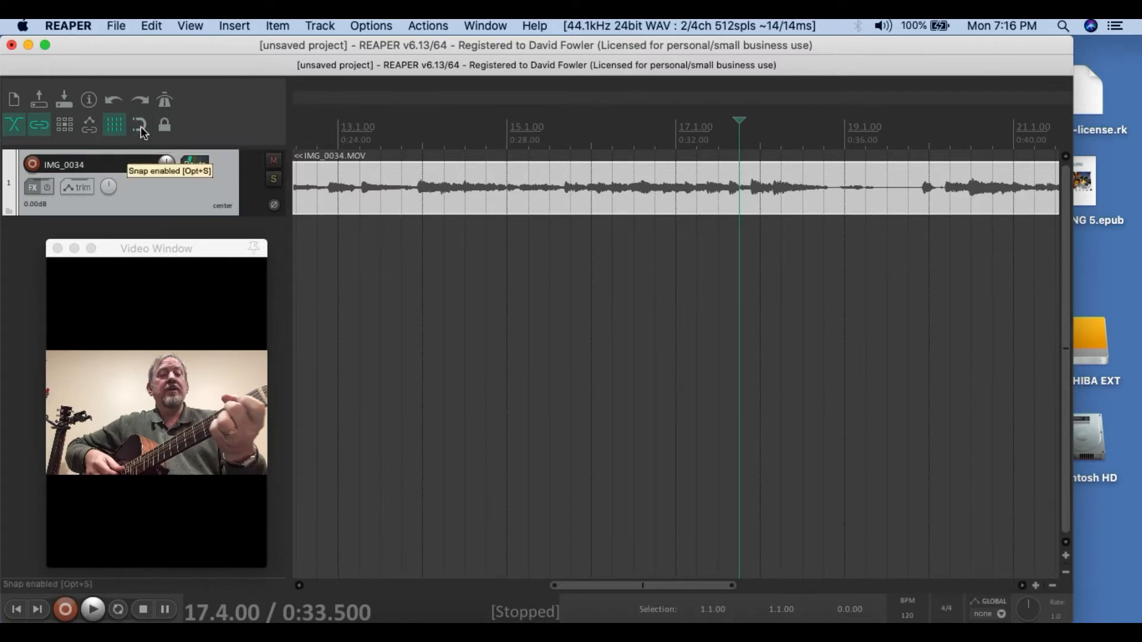
left_click(747, 201)
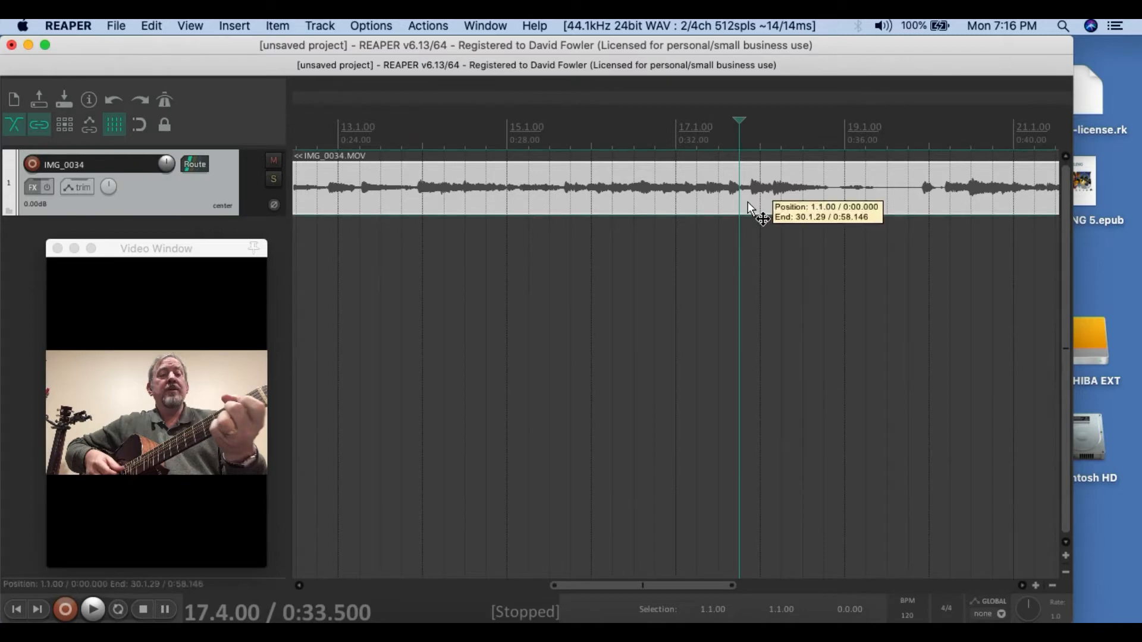
key("space")
key("space")
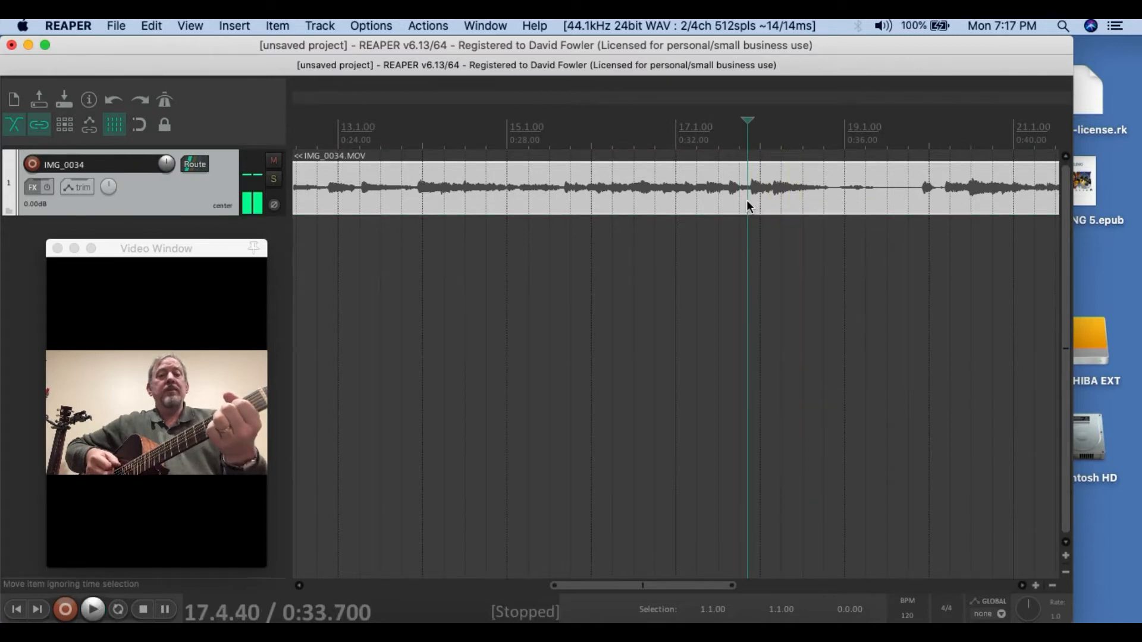
- Split the IMG_0034.MOV clip at 0:33.779, just before the note attack
left_click(750, 202)
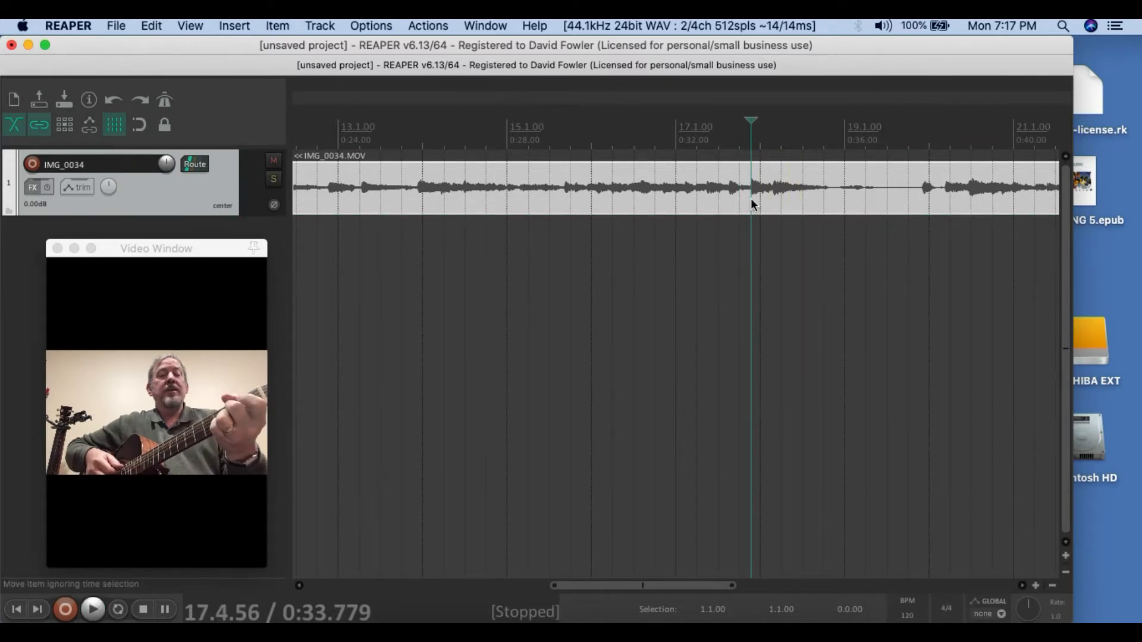
left_click(751, 198)
left_click(748, 198)
scroll(748, 199, "up", 5)
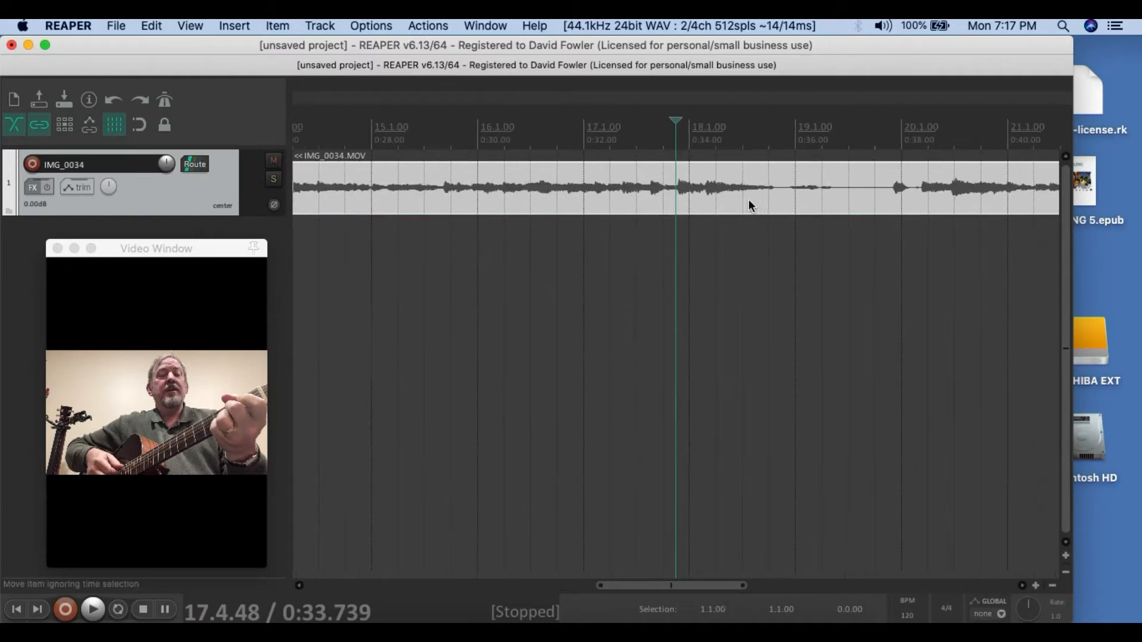
left_click(680, 200)
key("s")
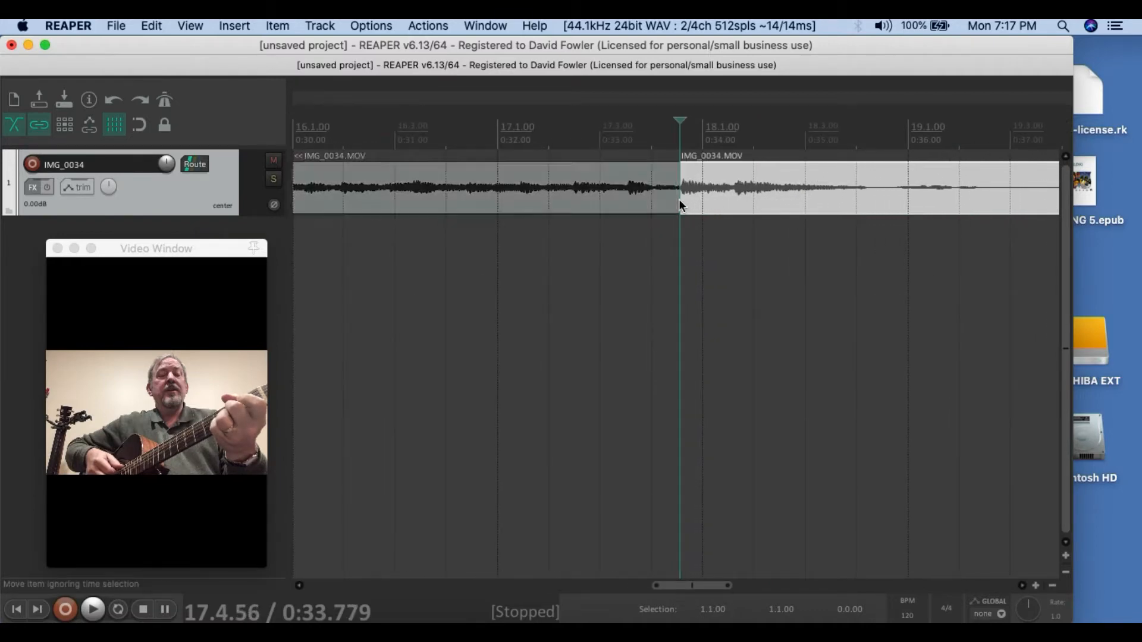
- Find the matching note at the start of the second take and split the clip at 0:38.387
scroll(892, 235, "down", 1)
scroll(909, 243, "down", 3)
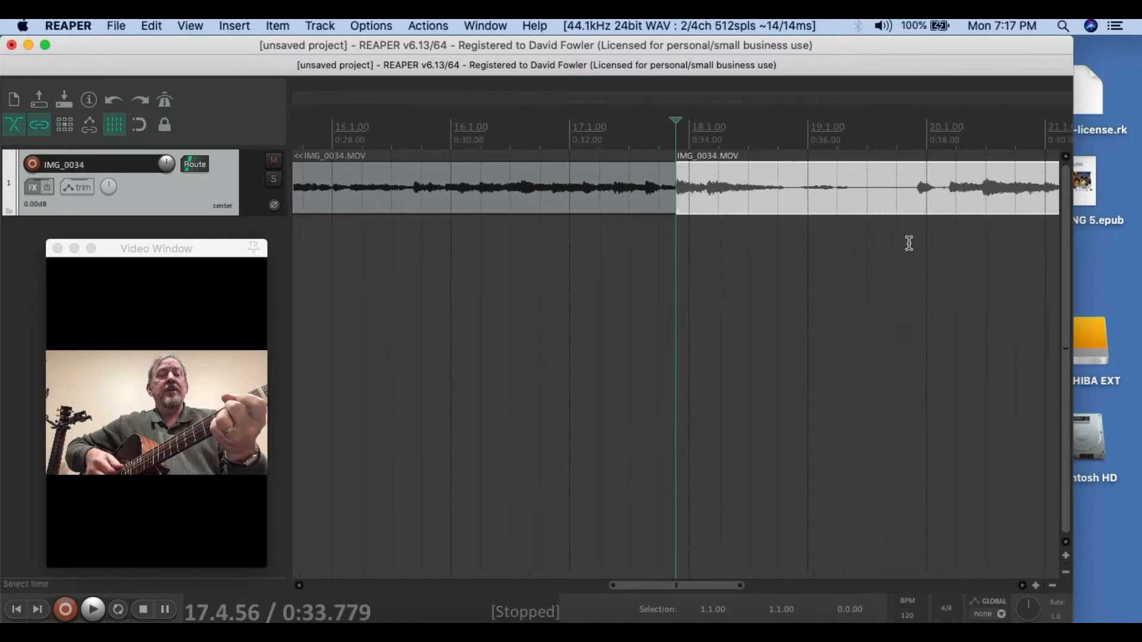
left_click(927, 203)
key("space")
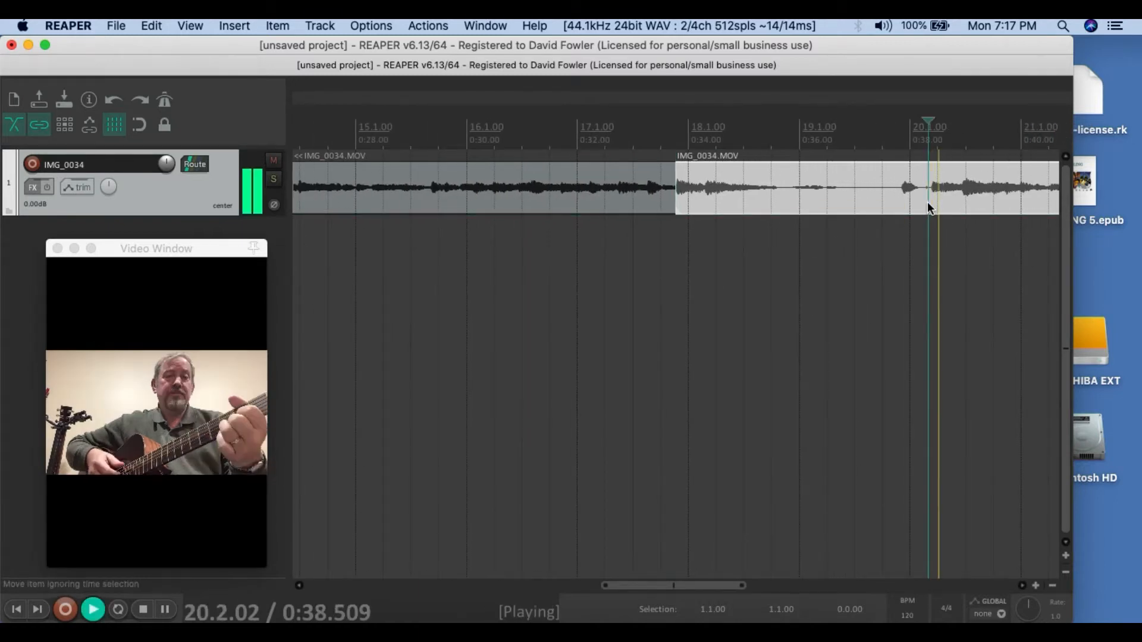
key("space")
left_click(932, 203)
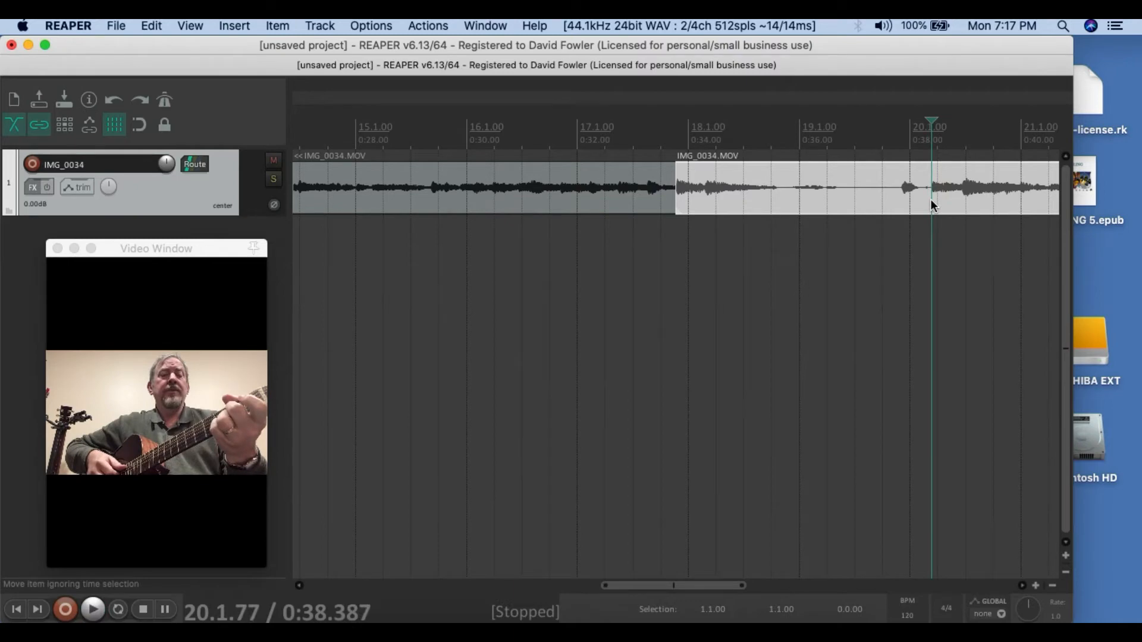
key("s")
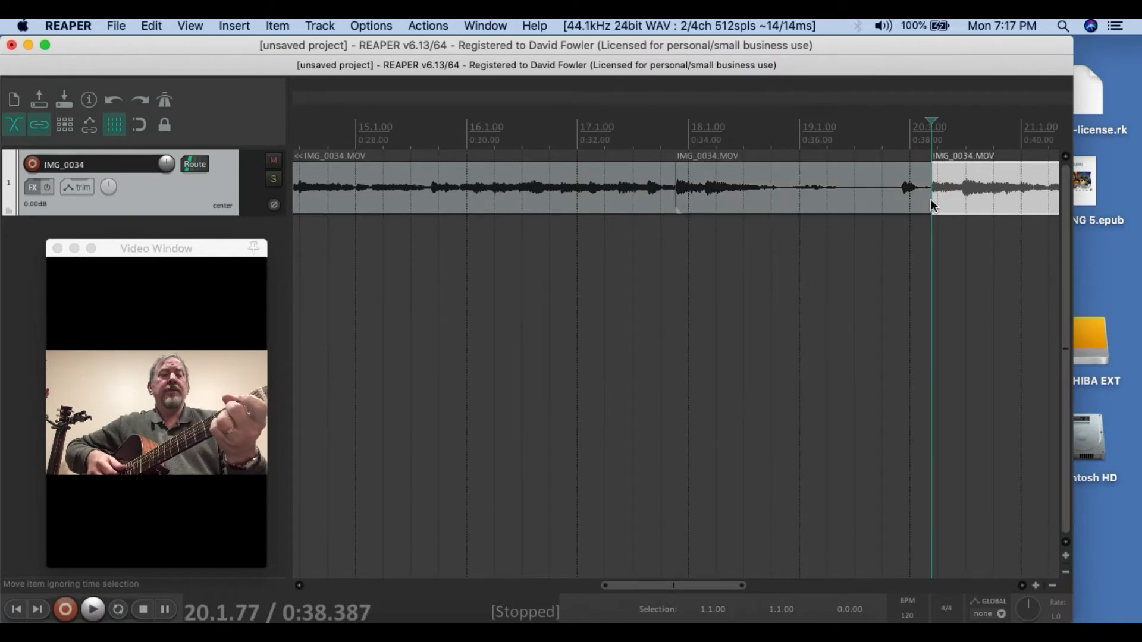
- Delete the section between the two splits and move the following clip back to slightly overlap the end of the first clip
left_click(821, 191)
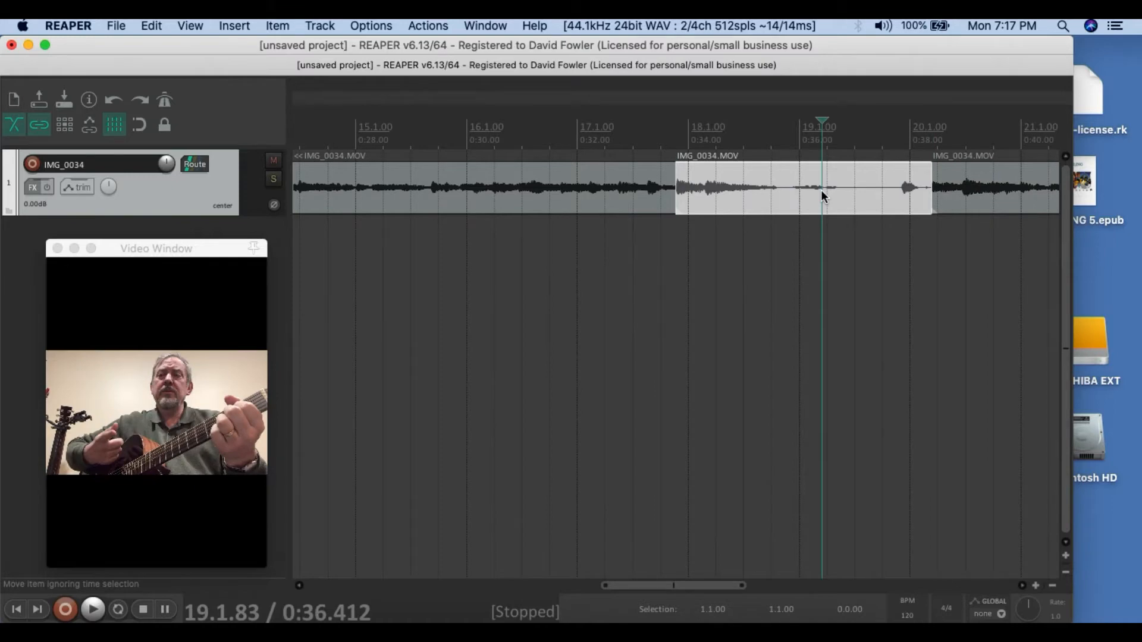
key("Delete")
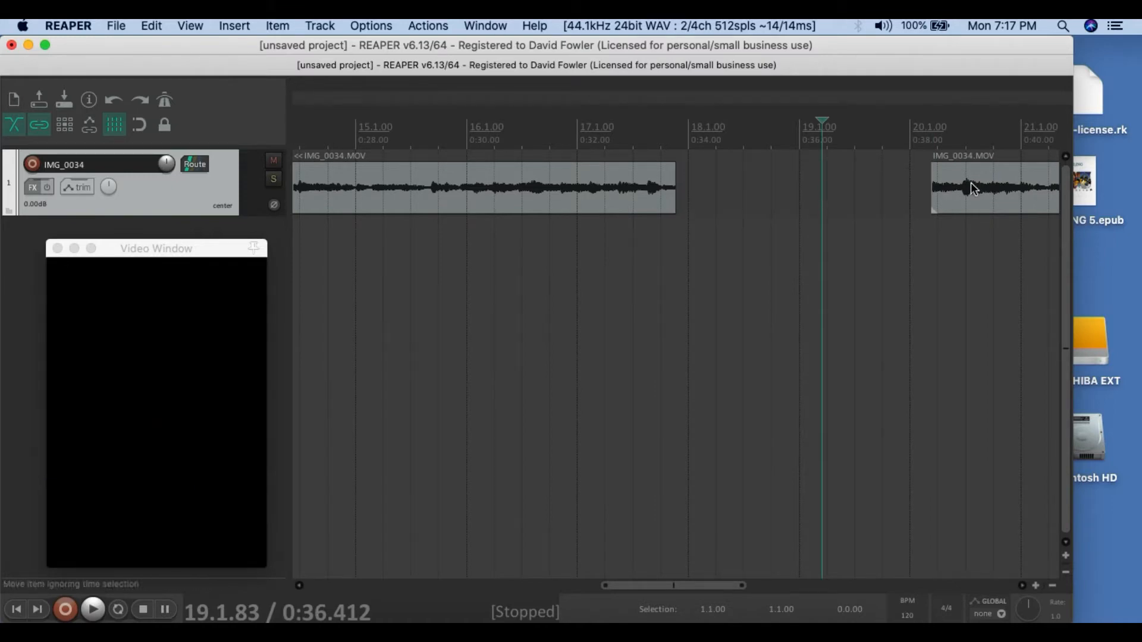
left_click_drag(968, 184, 687, 173)
scroll(675, 199, "up", 2)
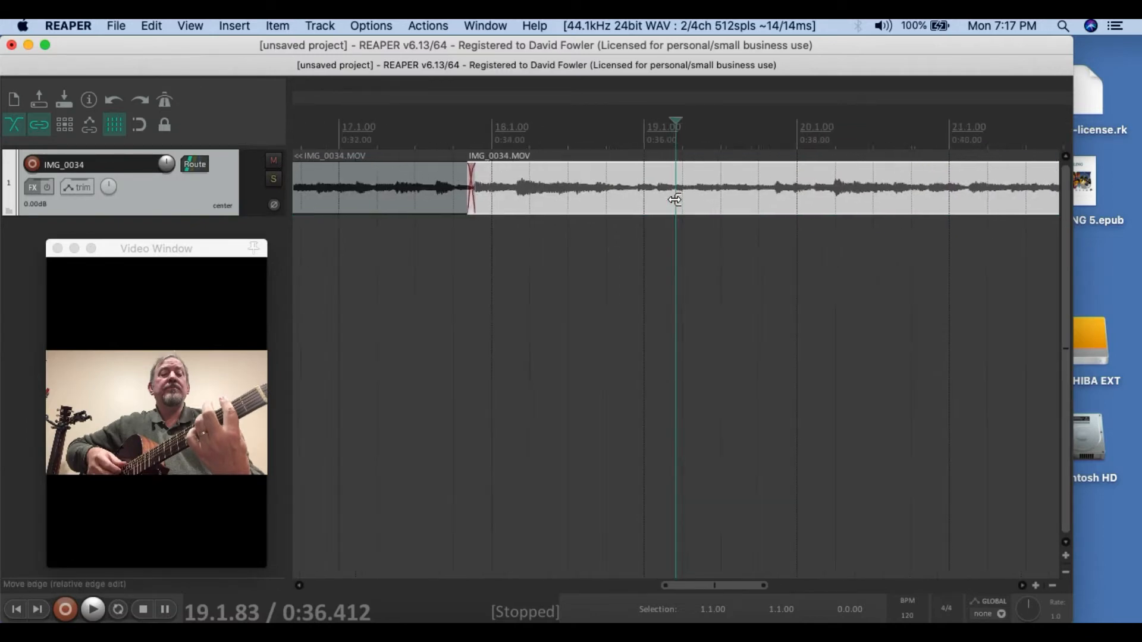
- Play across the join between the two IMG_0034.MOV clips from 0:29.308, and again from 0:32.416, to check the edit
scroll(675, 199, "up", 1)
left_click(365, 318)
scroll(365, 318, "up", 3)
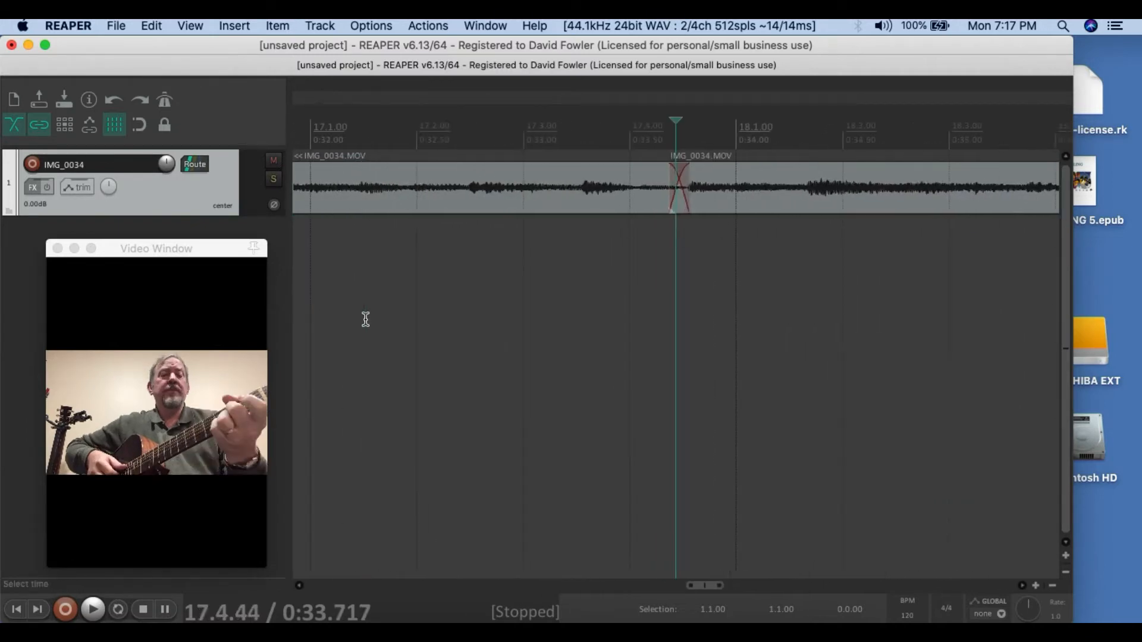
scroll(365, 318, "down", 3)
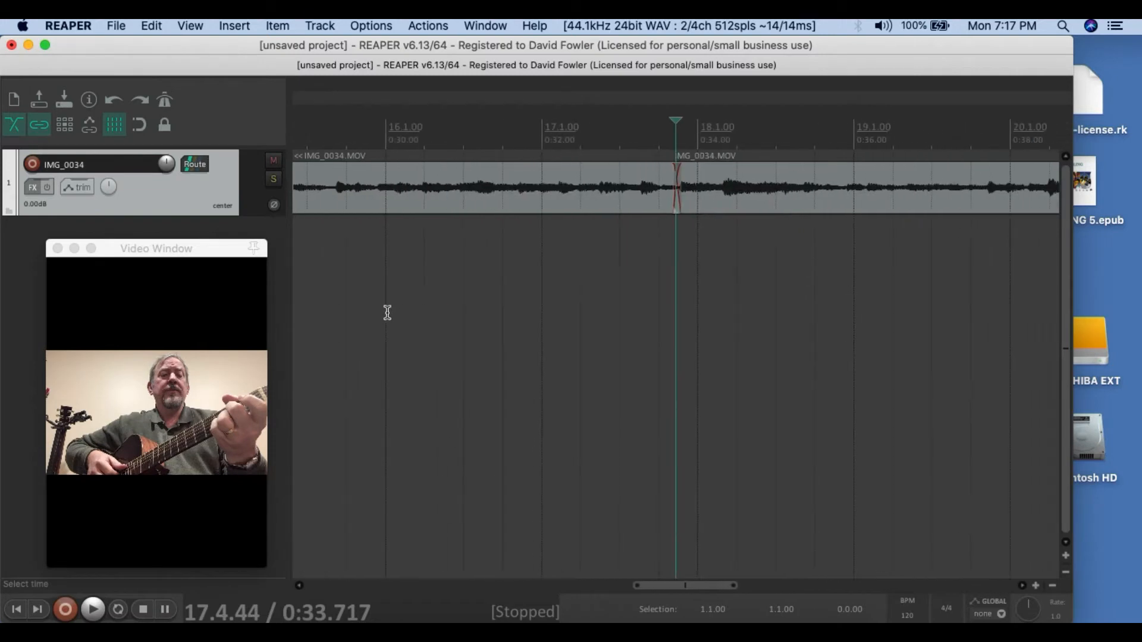
scroll(387, 313, "down", 2)
left_click(477, 290)
key("space")
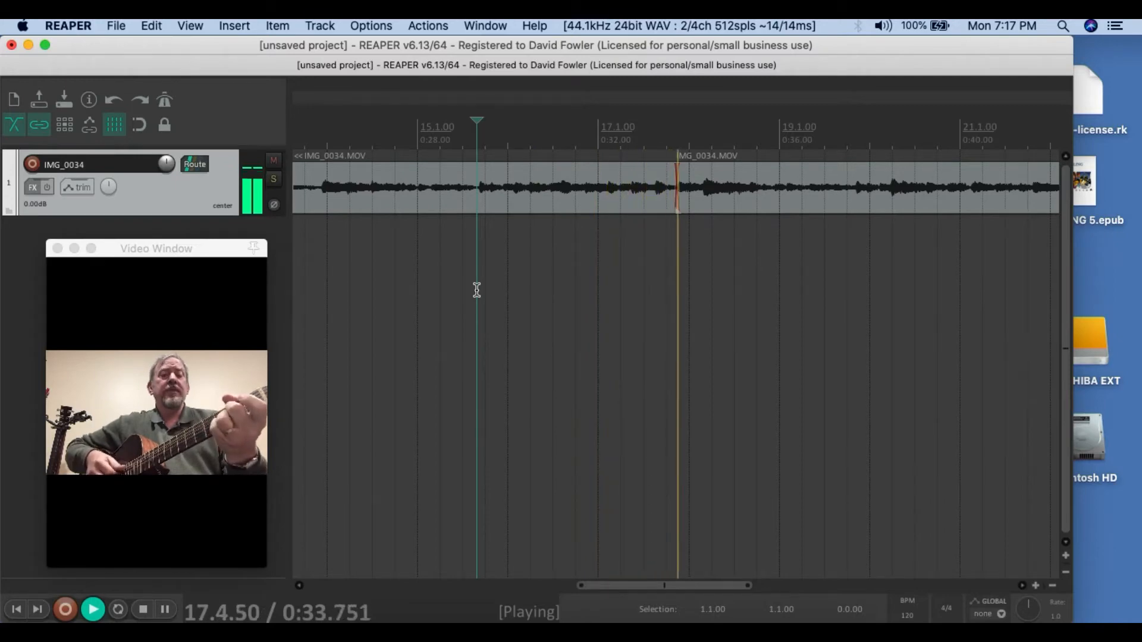
key("space")
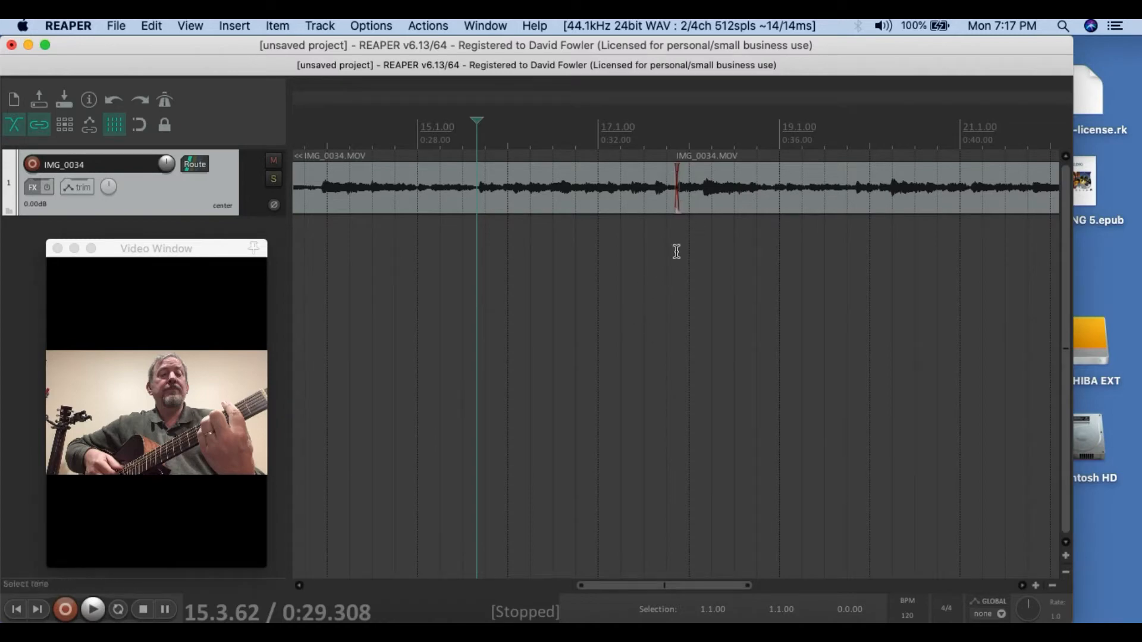
left_click(617, 226)
key("space")
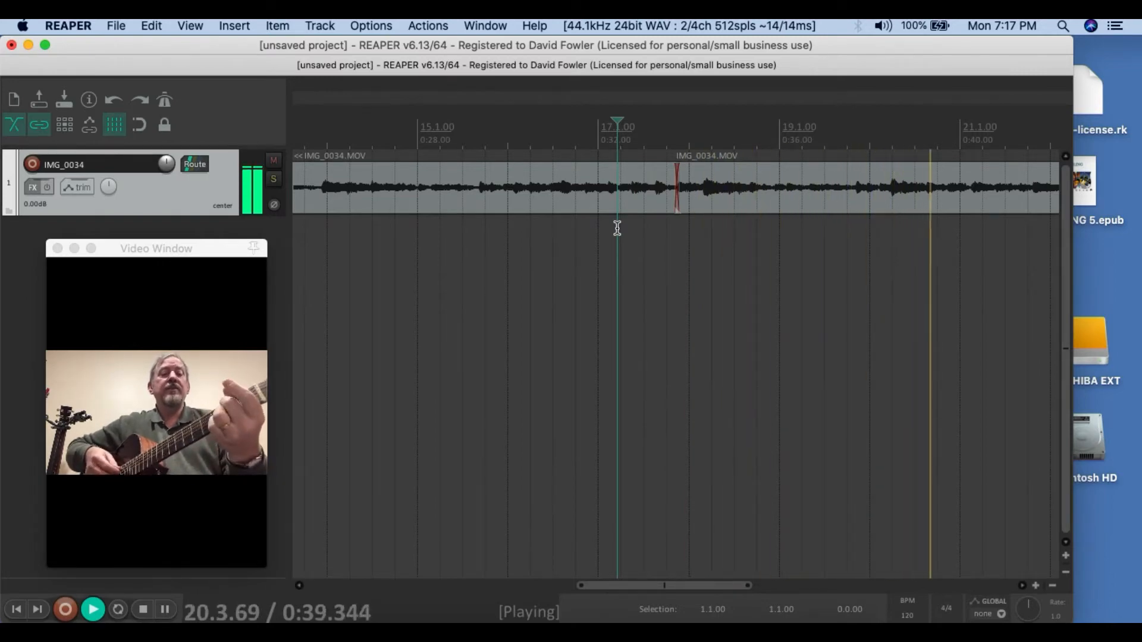
key("space")
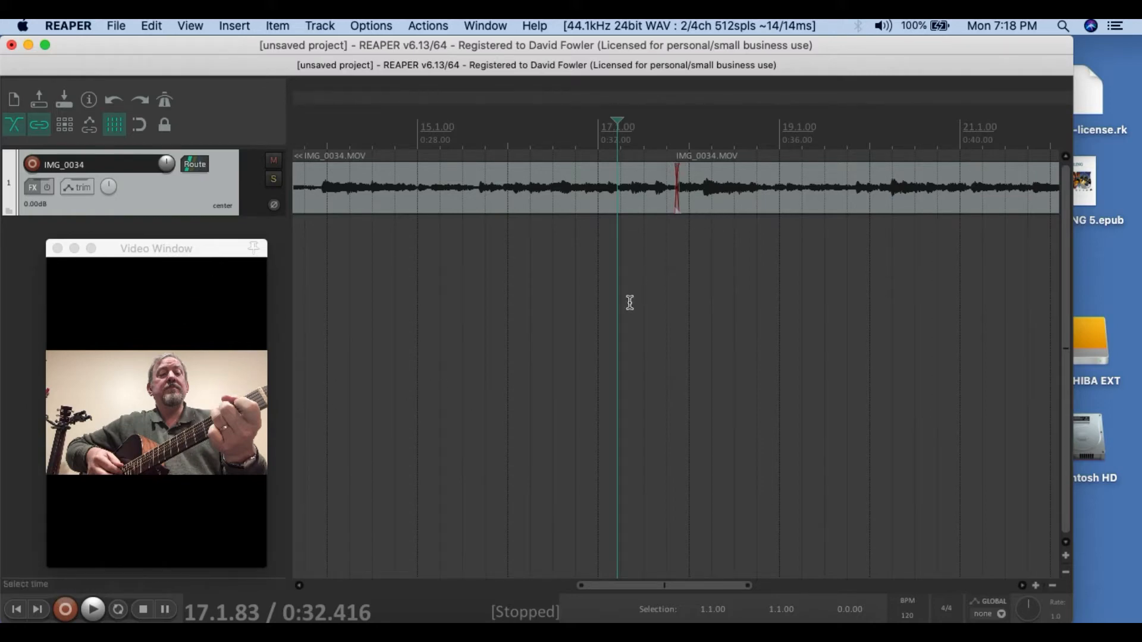
- Render the entire project's master mix to untitled.wav as 24 bit PCM, adding the rendered item to a new track
left_click(116, 27)
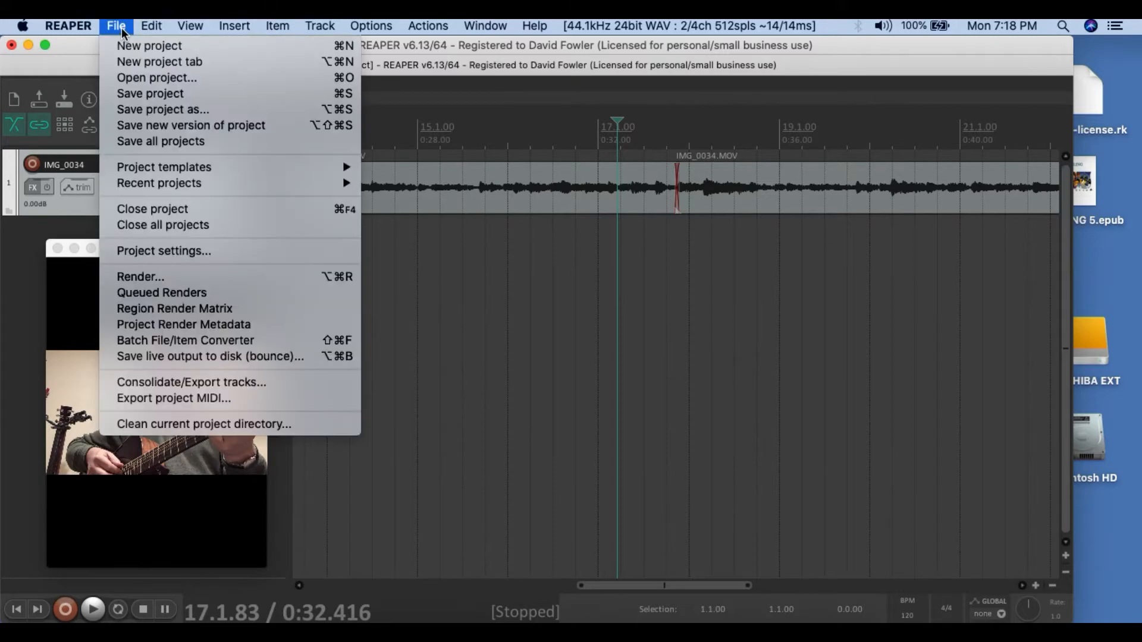
left_click(202, 275)
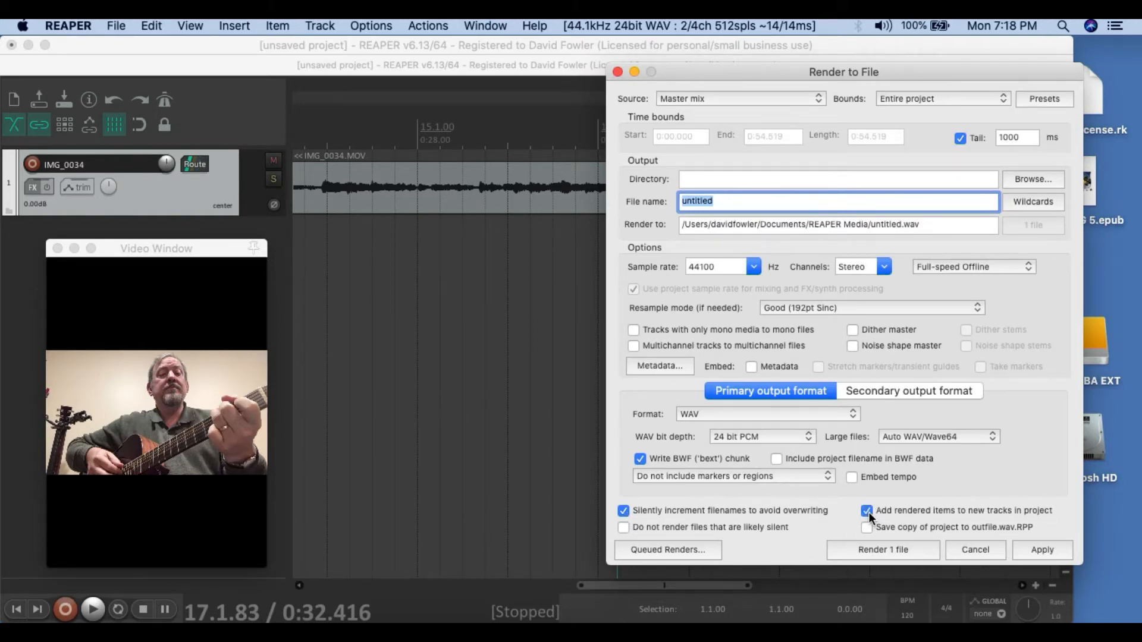
left_click(907, 100)
left_click(908, 100)
left_click(896, 550)
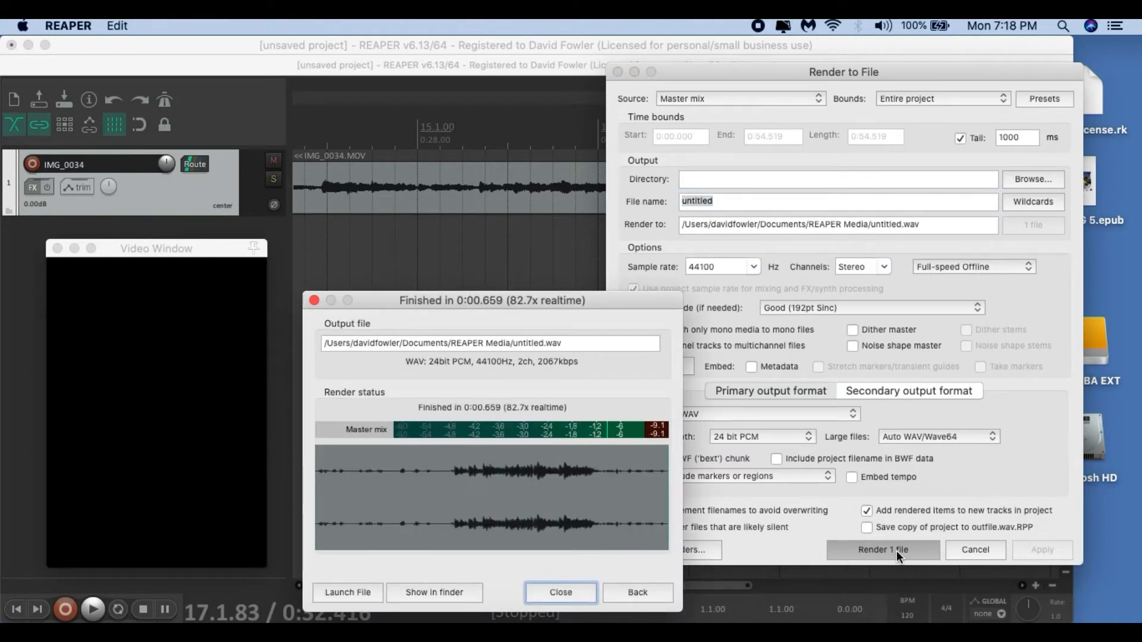
left_click(561, 591)
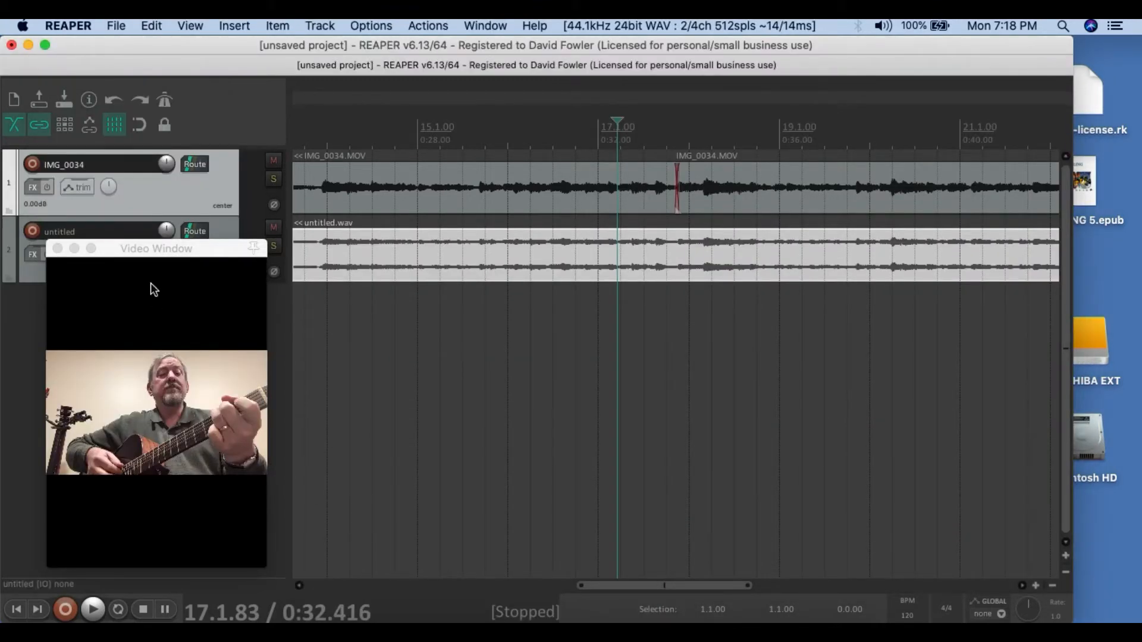
- Move the Video Window clear of the track controls, lower the IMG_0034 track's volume to -inf dB and play the join from 0:31.824
left_click_drag(117, 248, 117, 327)
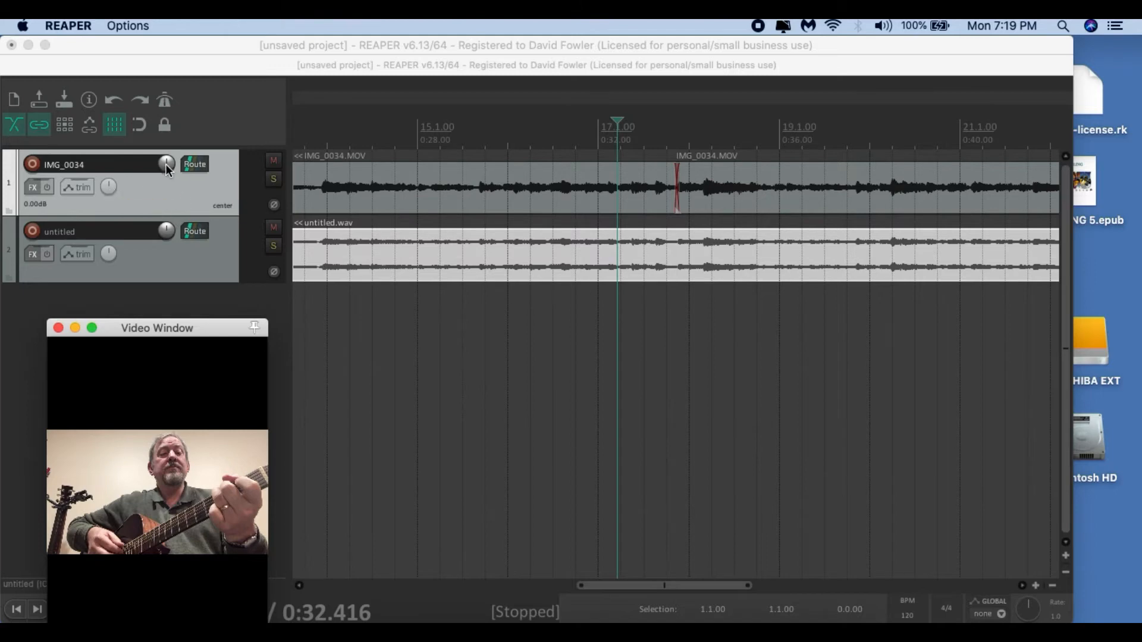
left_click_drag(166, 164, 165, 199)
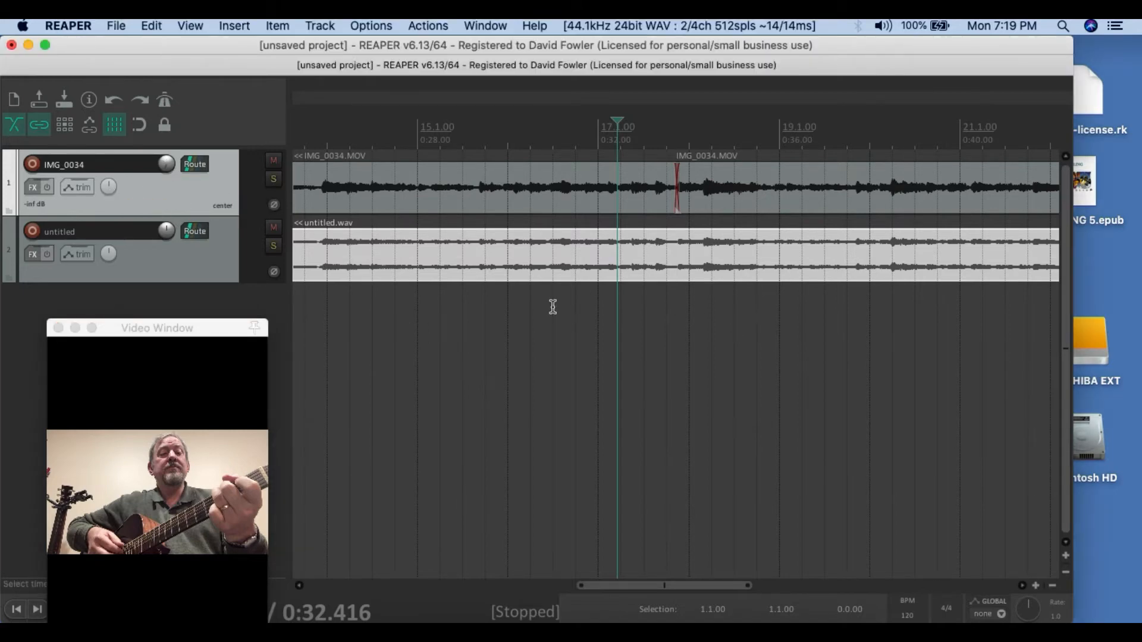
left_click(644, 343)
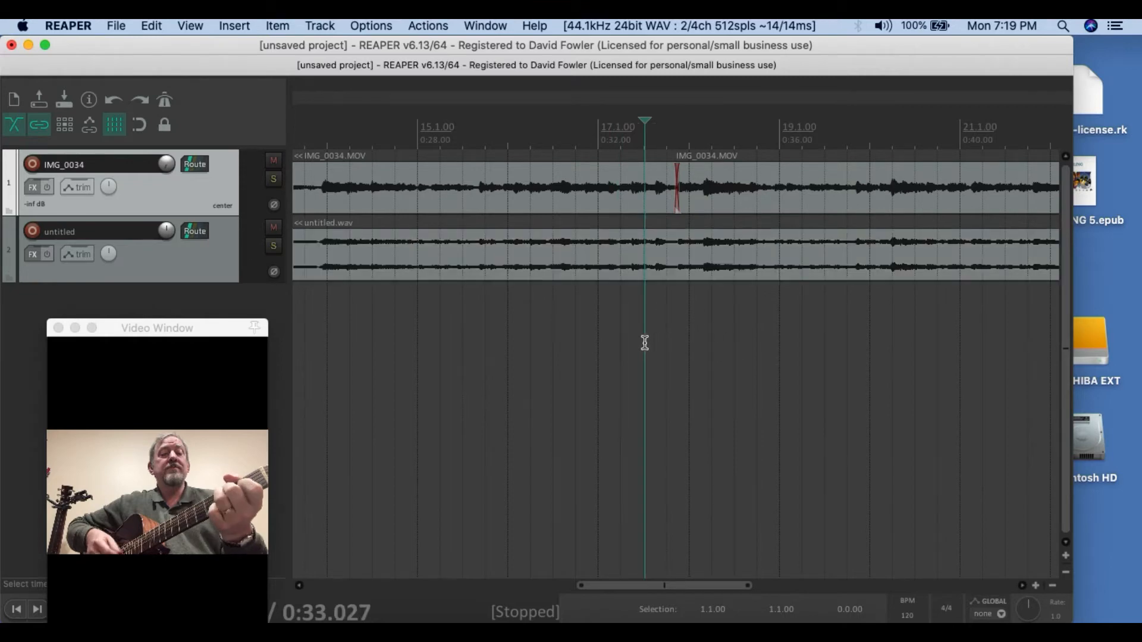
left_click(591, 341)
key("space")
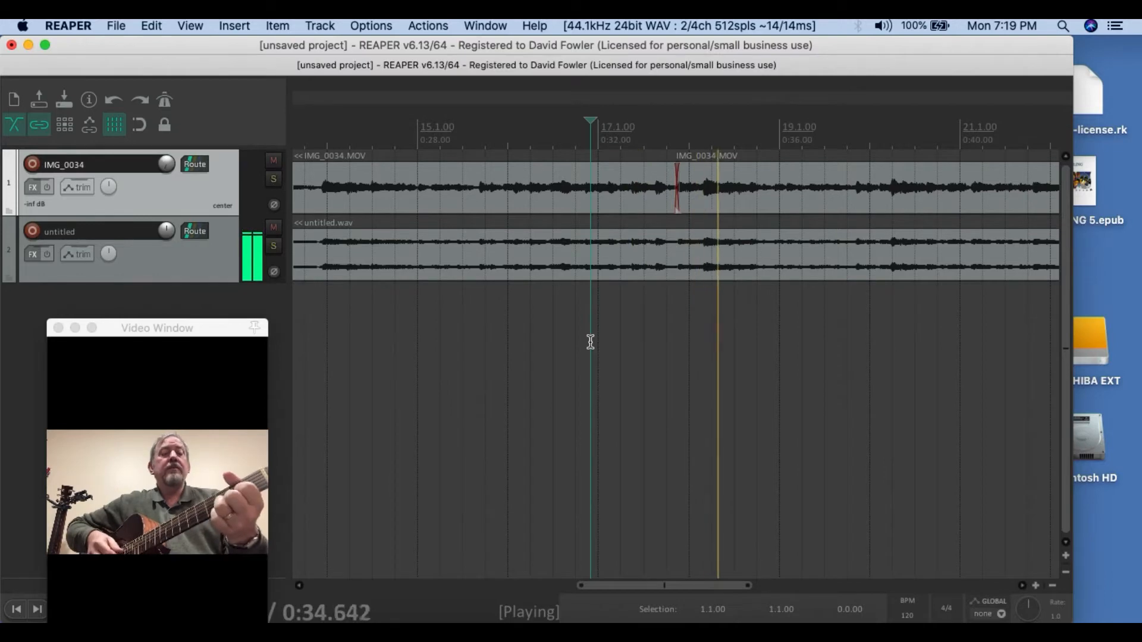
key("space")
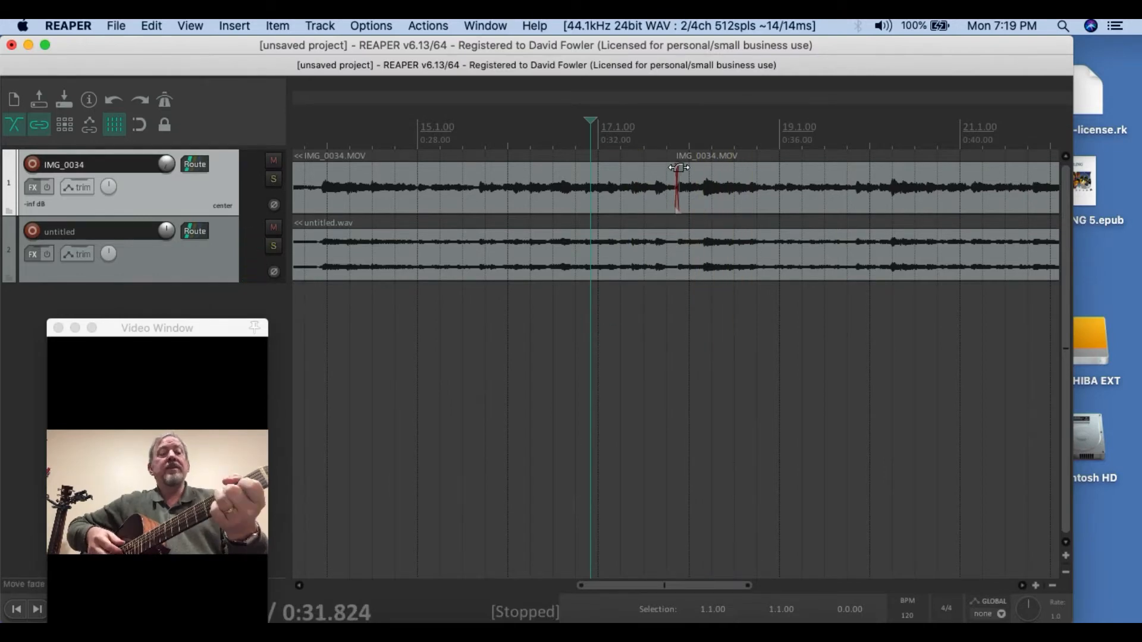
- Add a Video processor effect to the IMG_0034 track with the preset "Basic helpers: Item fades affect video"
scroll(676, 186, "up", 5)
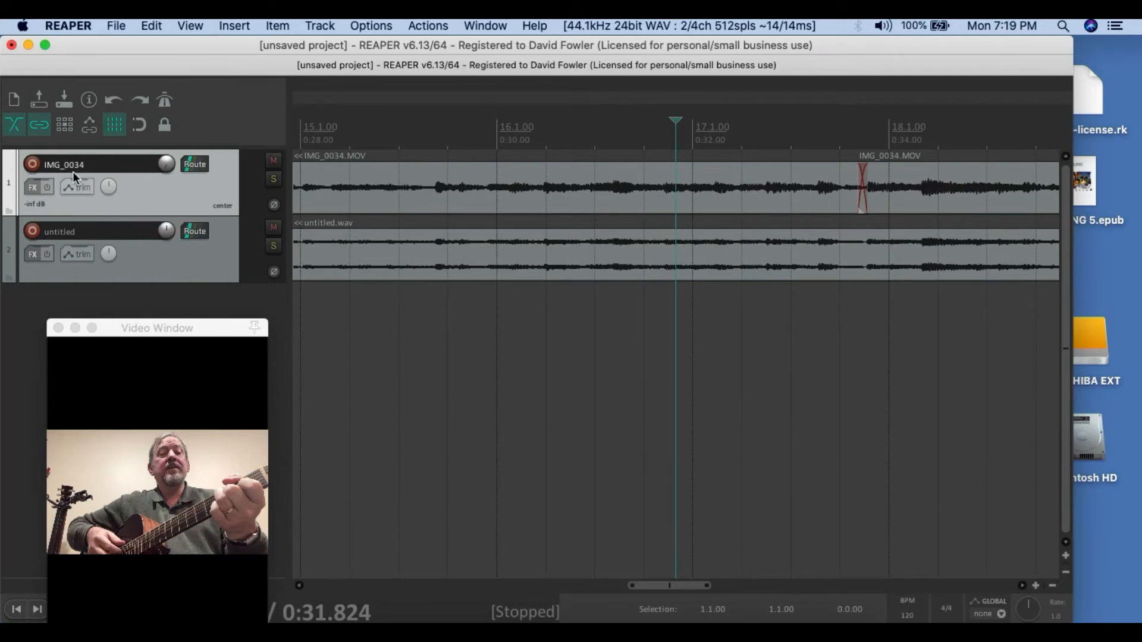
left_click(33, 187)
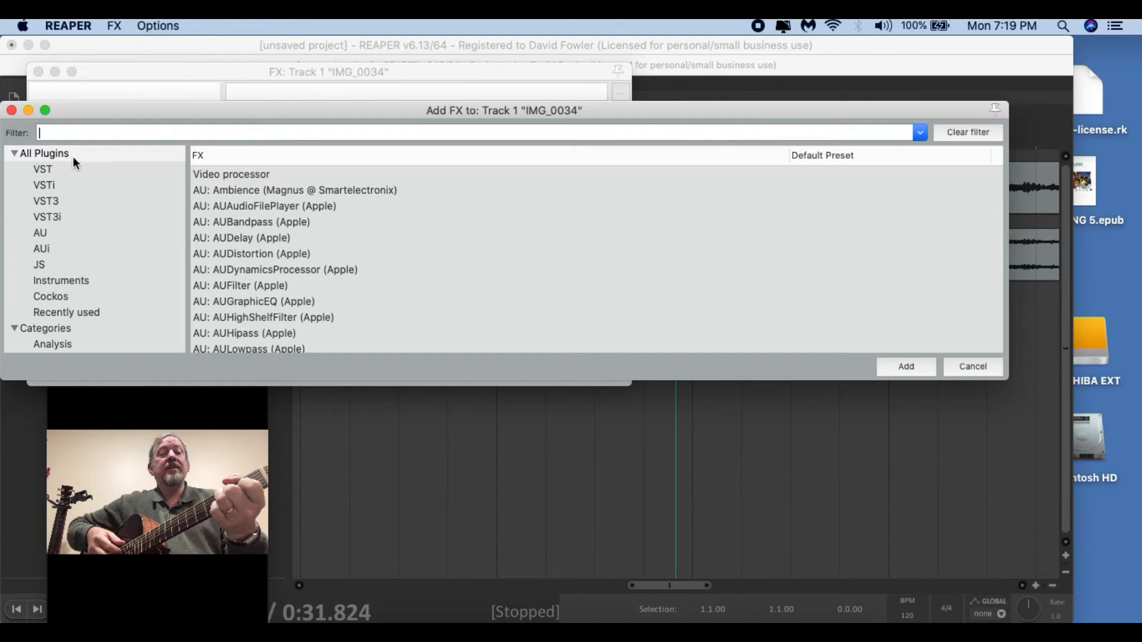
left_click(234, 174)
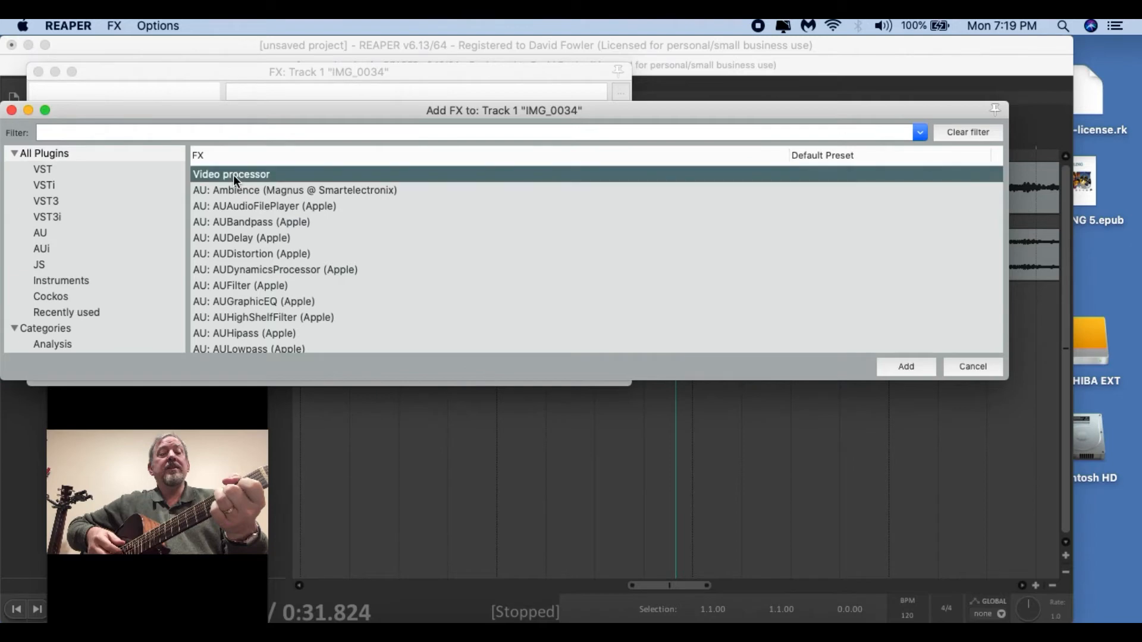
double_click(233, 175)
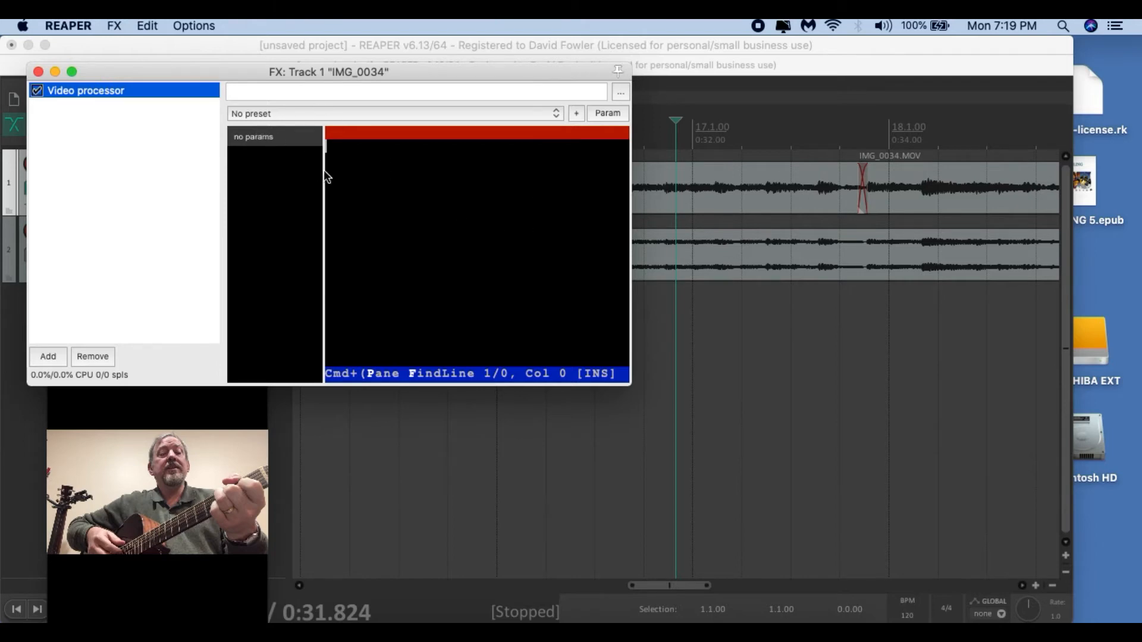
left_click(270, 112)
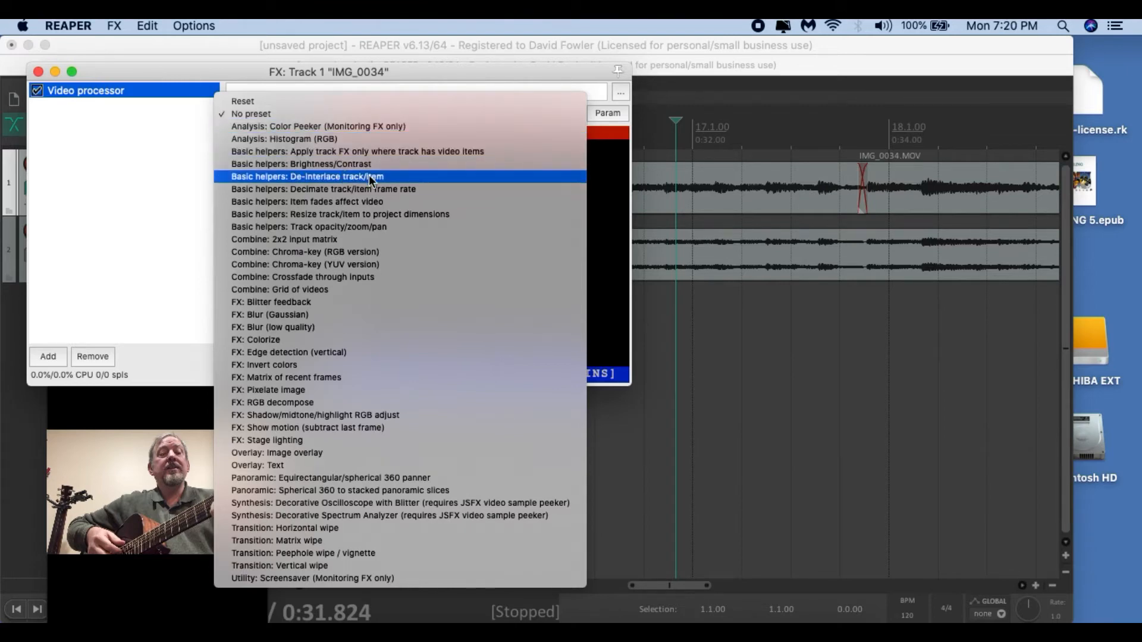
left_click(344, 202)
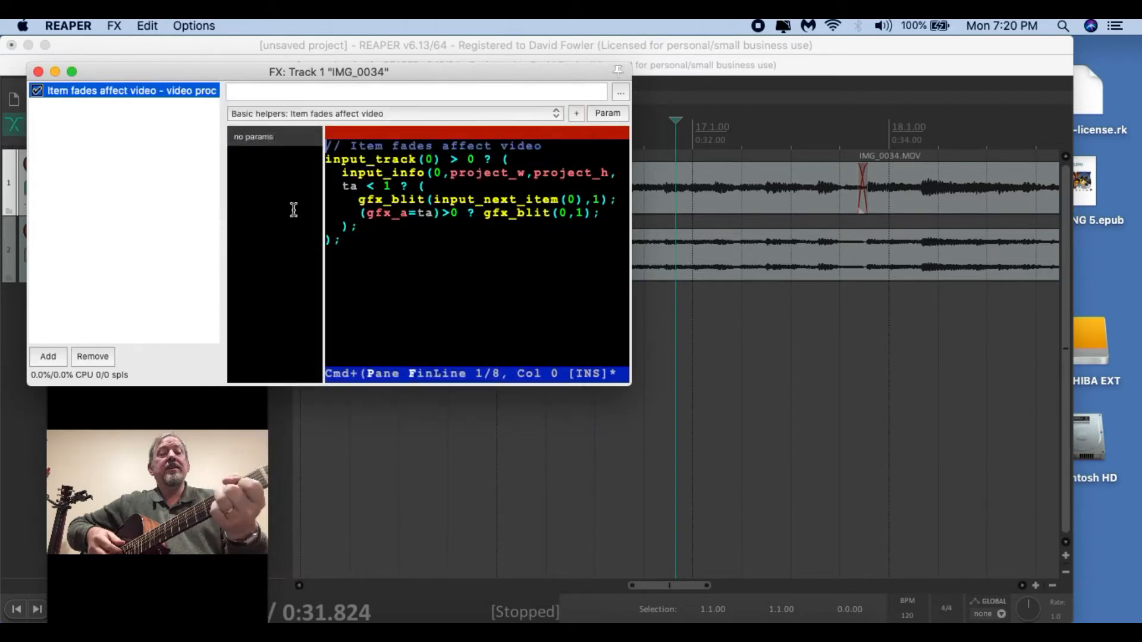
left_click(38, 72)
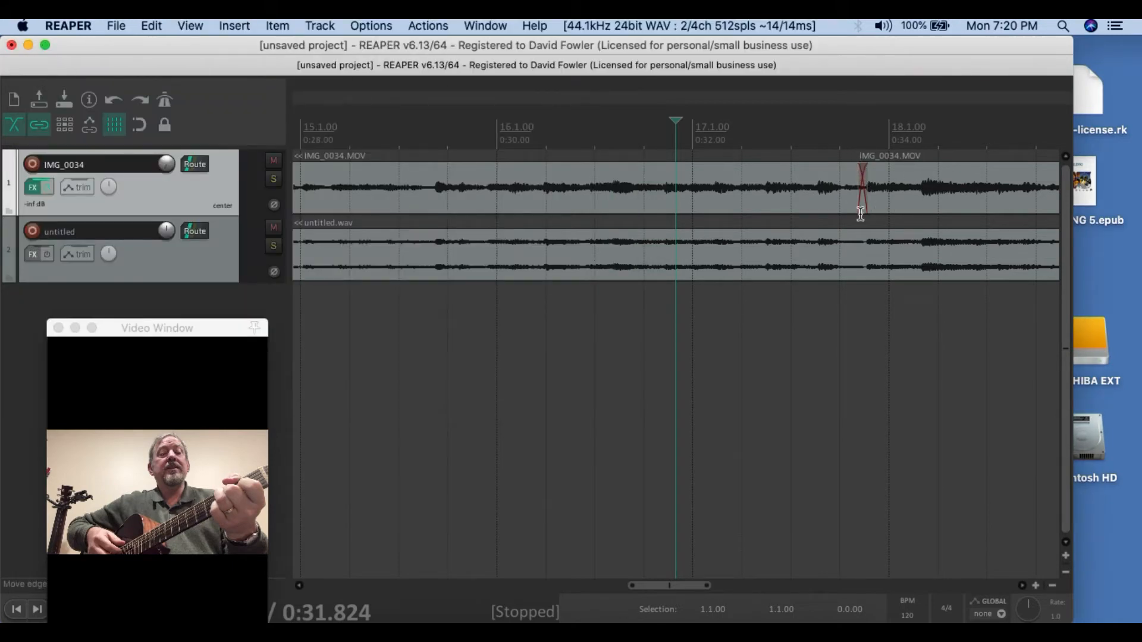
- Play the join from 0:32.763 to check how the video fades between the two clips
left_click(819, 196)
left_click(767, 194)
key("space")
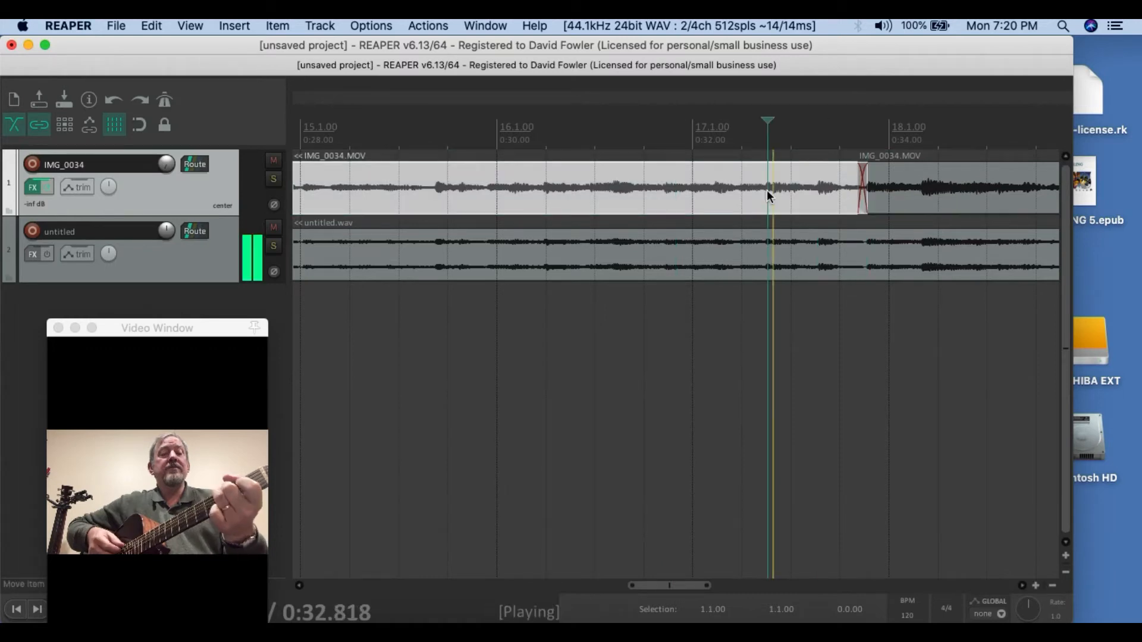
key("space")
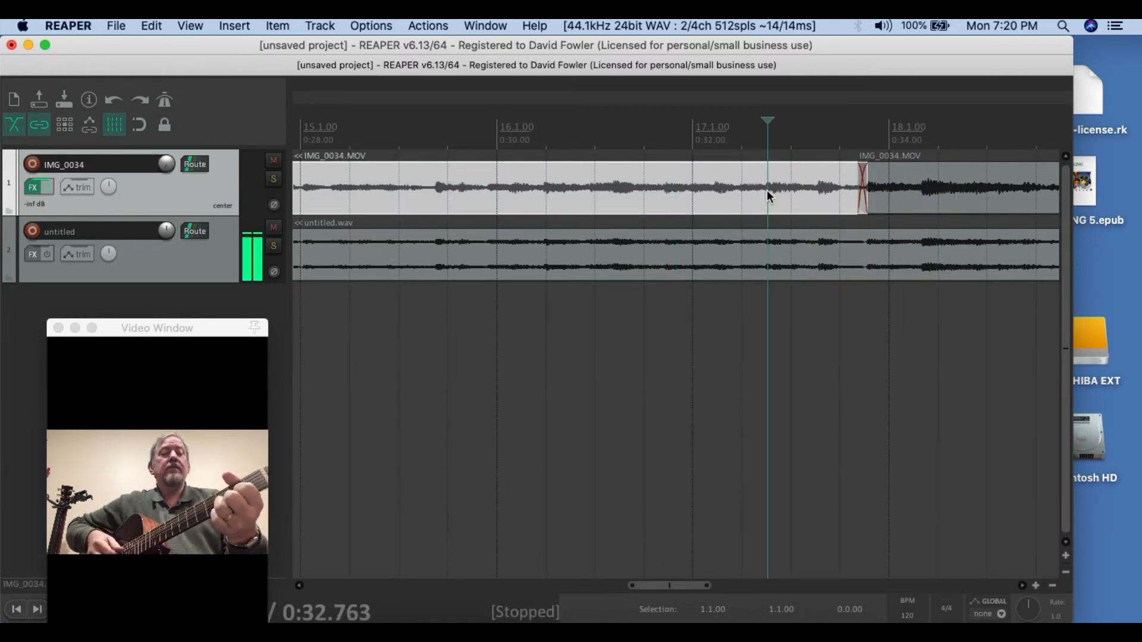
- Widen the crossfade between the IMG_0034.MOV clips to span about 0:33.4 to 0:34.1, and play across it to check the transition
left_click_drag(857, 166, 893, 167)
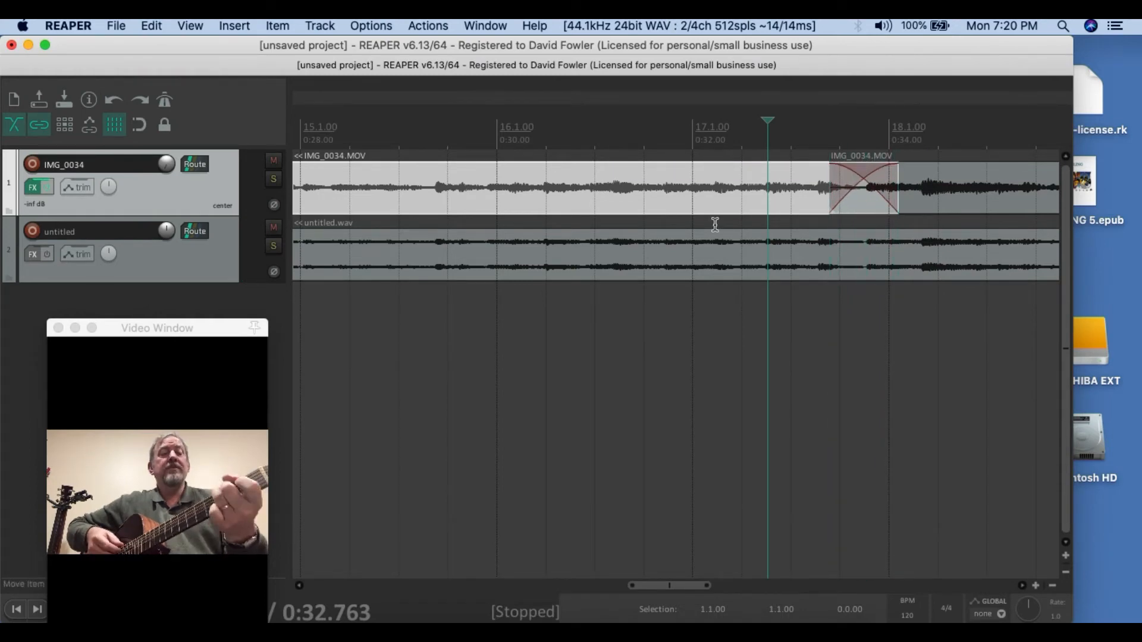
left_click(641, 317)
key("space")
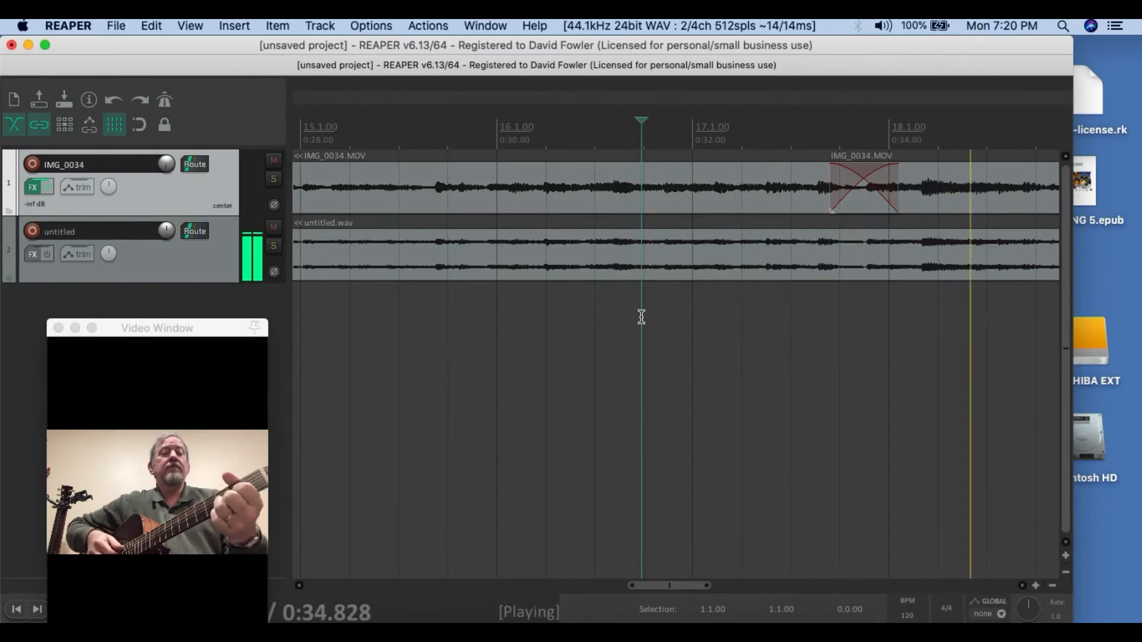
key("space")
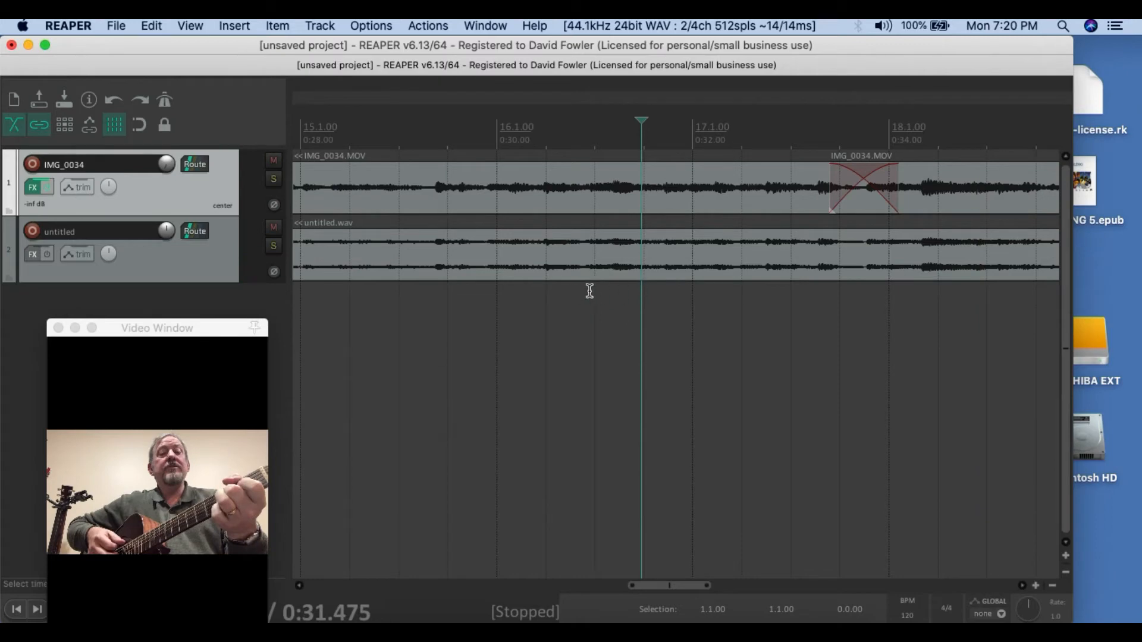
left_click(563, 305)
key("space")
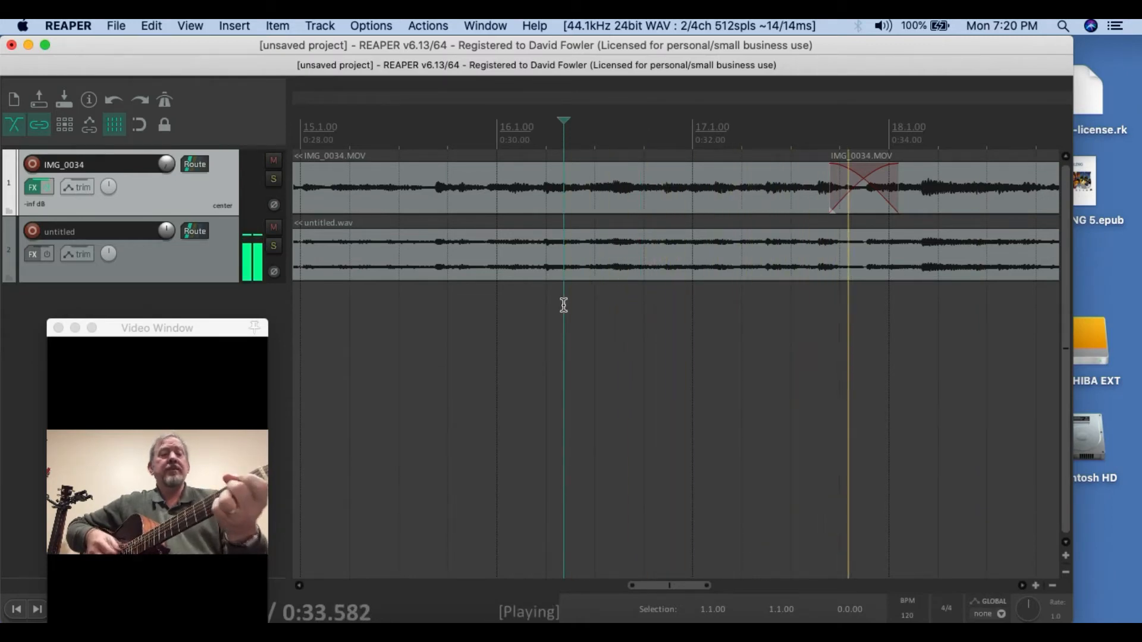
key("space")
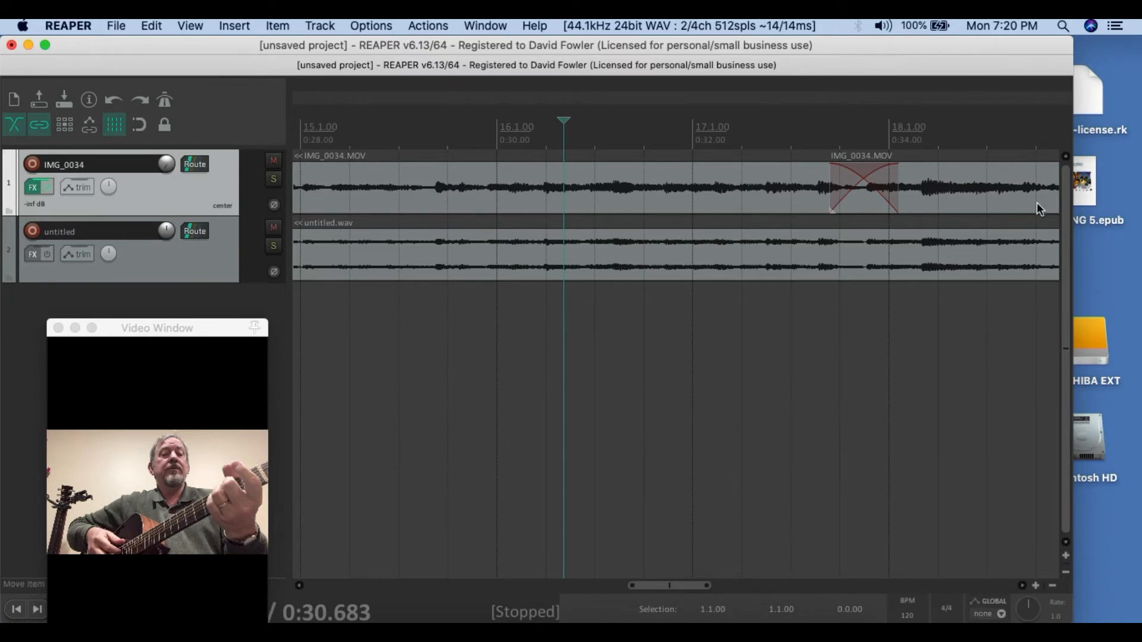
- Play from 0:41.364 to find the end of the performance and trim the end of the second IMG_0034.MOV clip to about 0:44.6
scroll(1037, 202, "down", 5)
scroll(1036, 202, "down", 2)
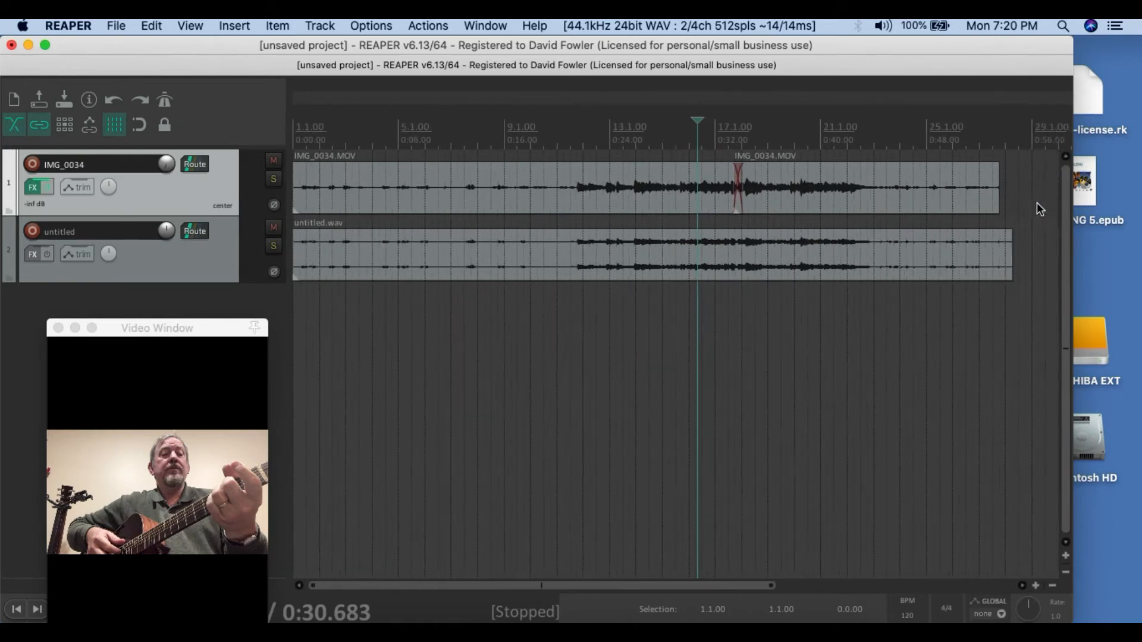
left_click(839, 216)
key("space")
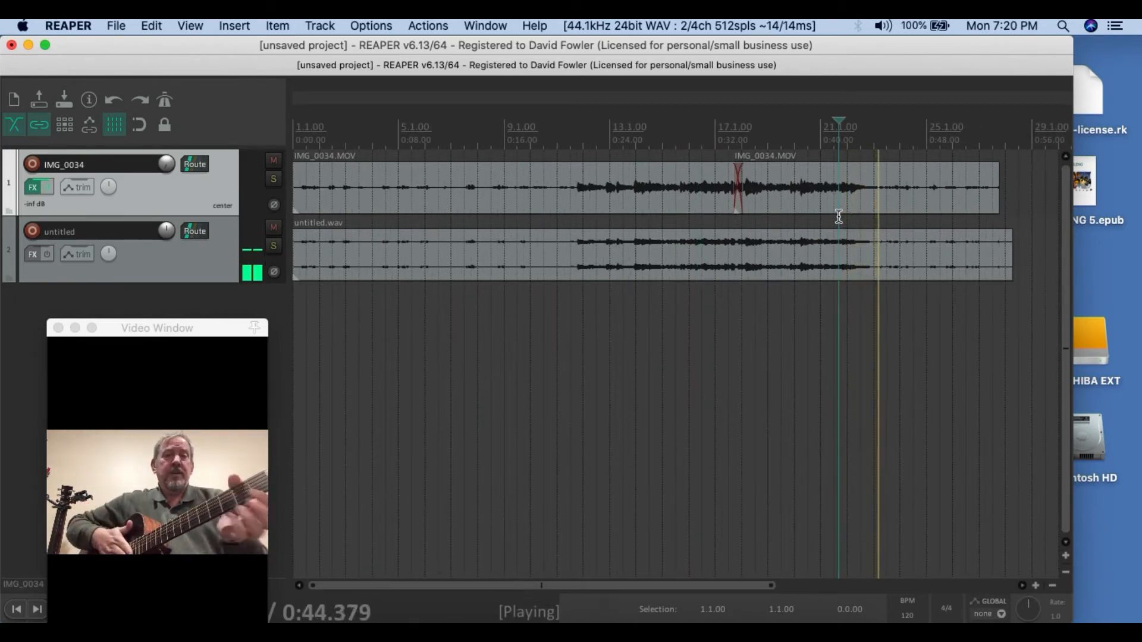
key("space")
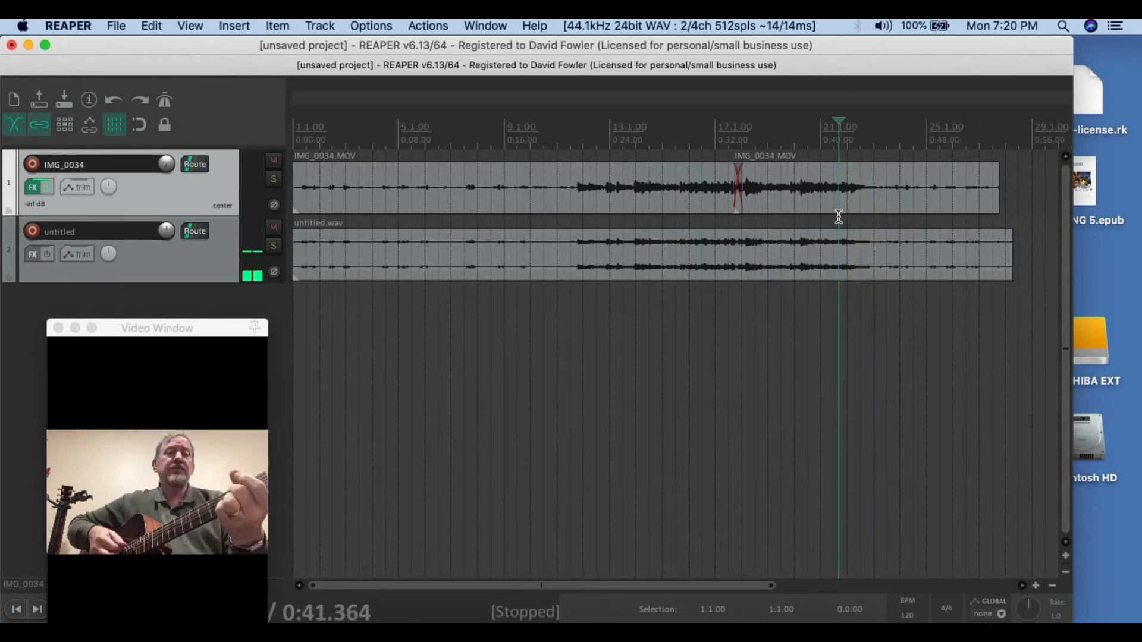
left_click(881, 140)
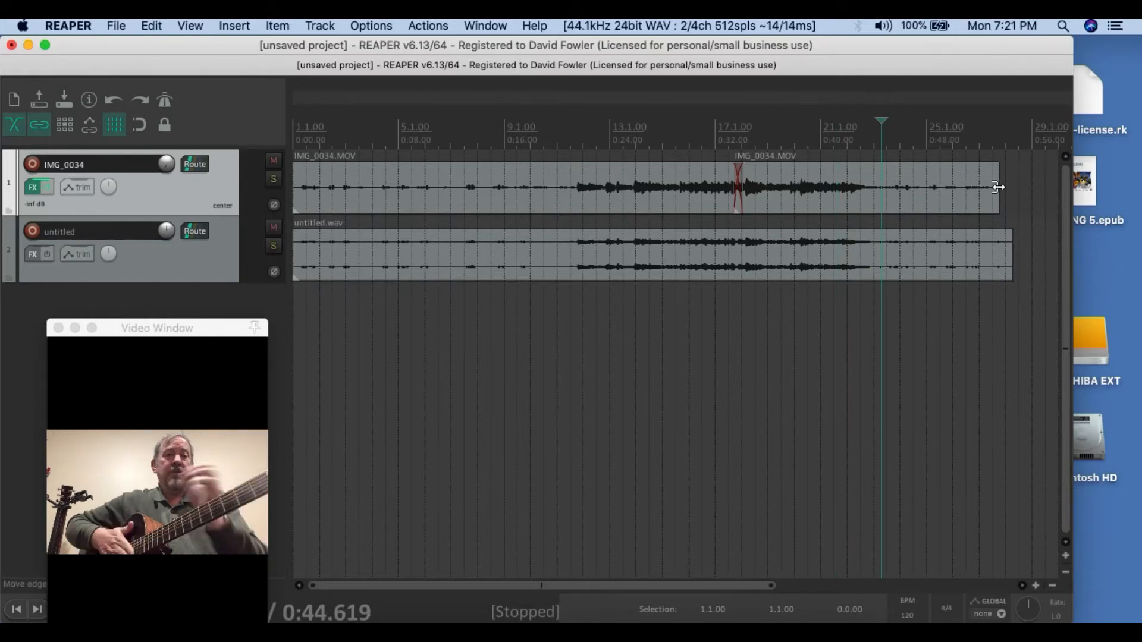
left_click_drag(998, 187, 882, 186)
- Trim the end of the untitled.wav clip to about 0:46, slightly past the video clip's end
left_click(998, 260)
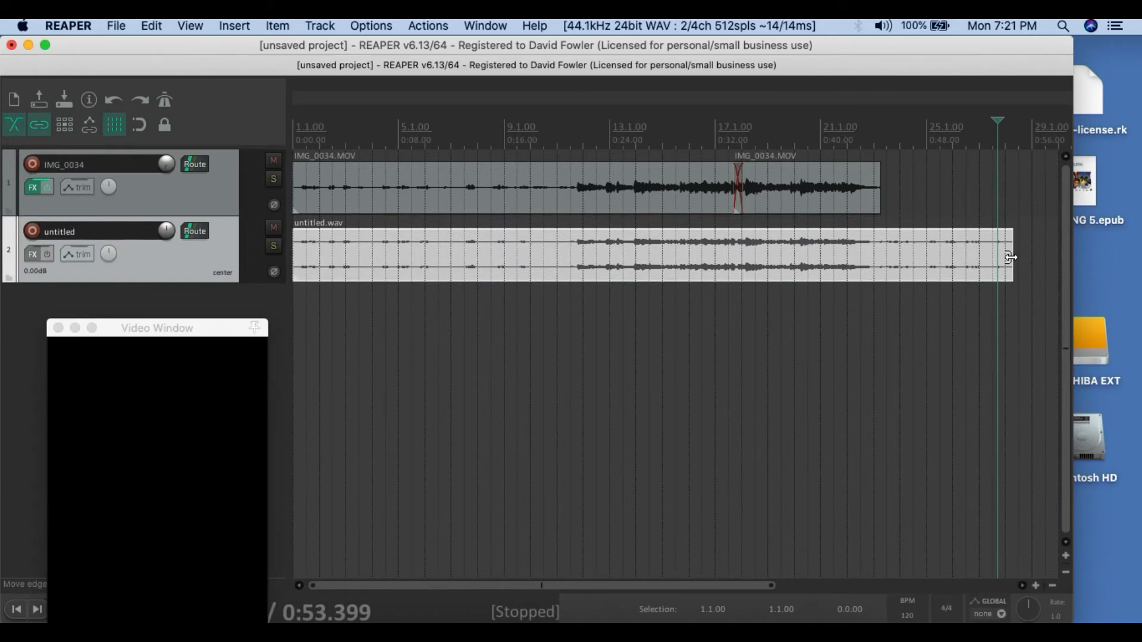
left_click_drag(1010, 257, 899, 254)
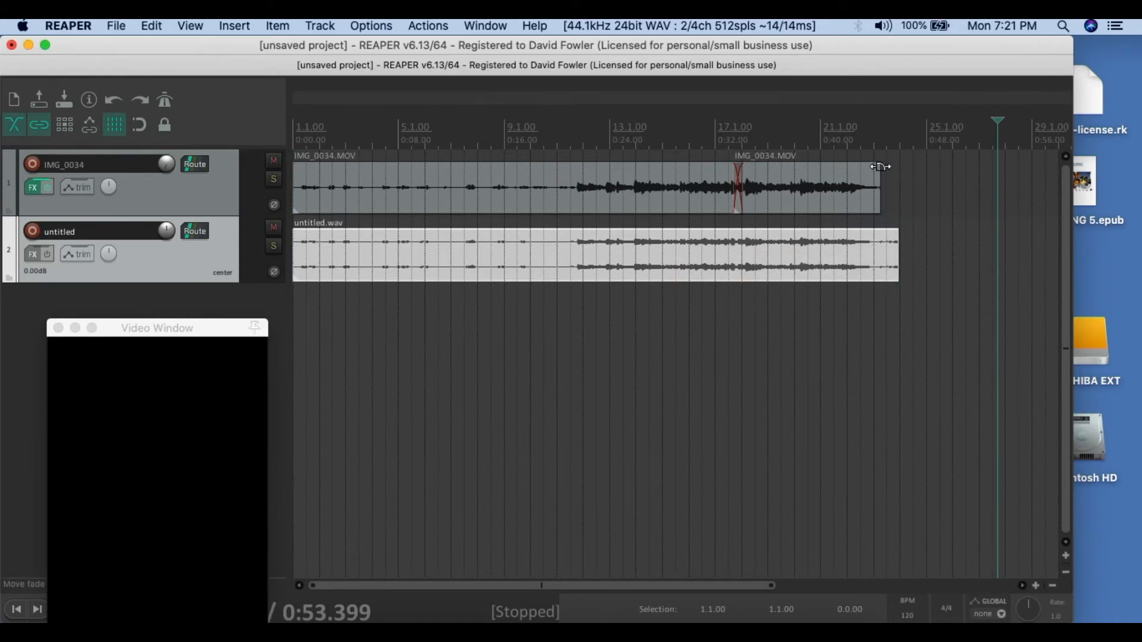
- Fade out roughly the last 3 seconds of the second IMG_0034.MOV clip and untitled.wav, and play from 0:32.305 to check the ending
left_click_drag(876, 166, 831, 171)
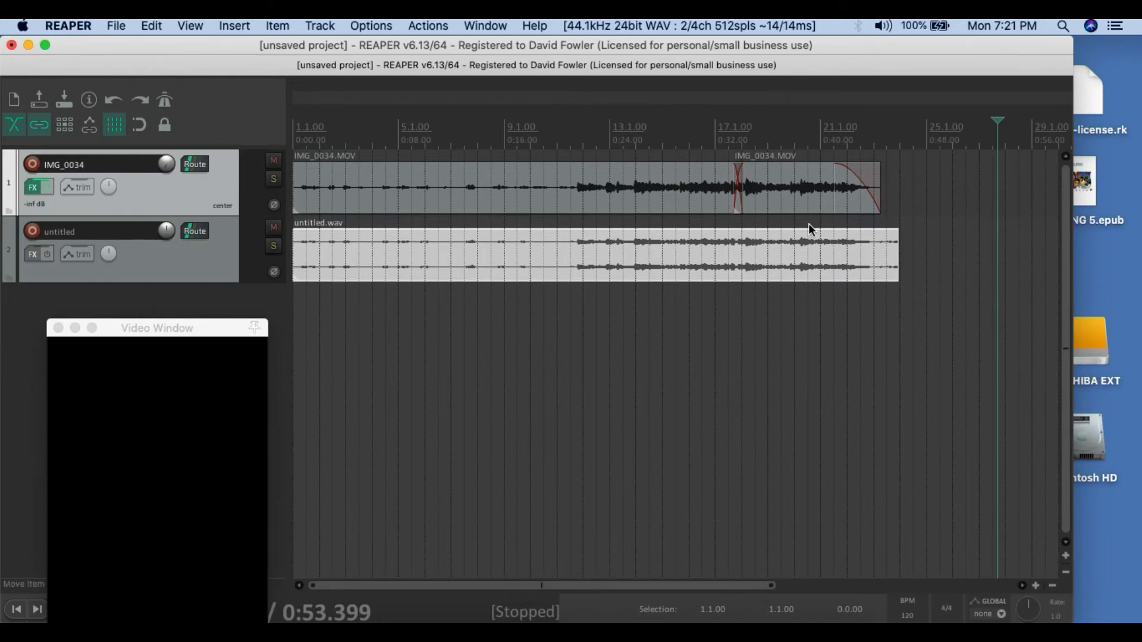
left_click_drag(897, 233, 859, 232)
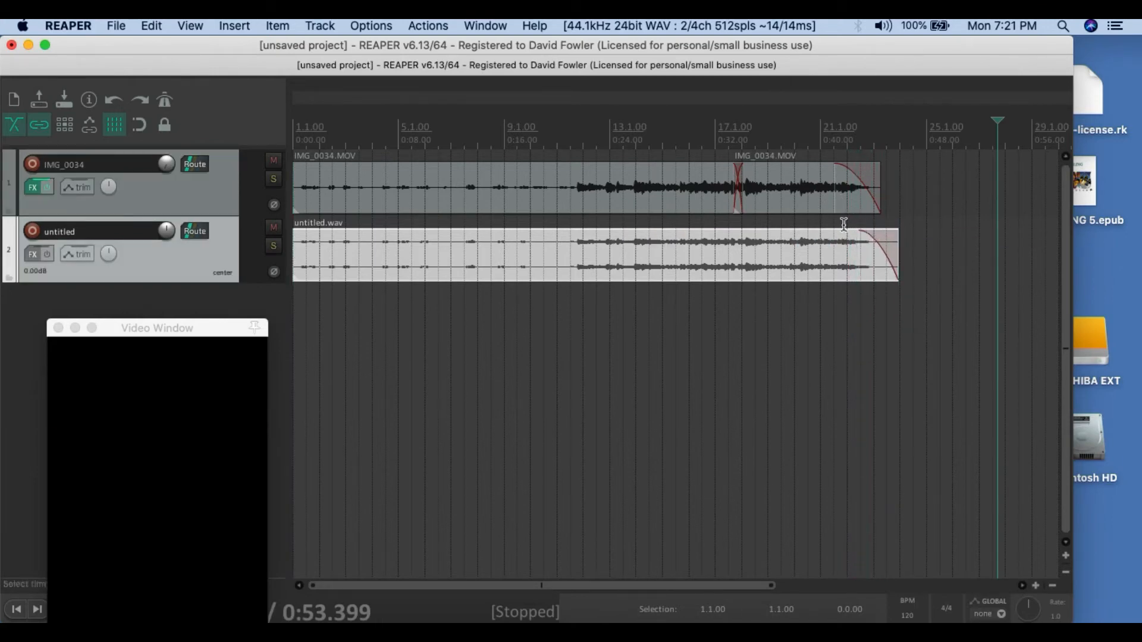
left_click(803, 312)
left_click(764, 316)
left_click(720, 315)
key("space")
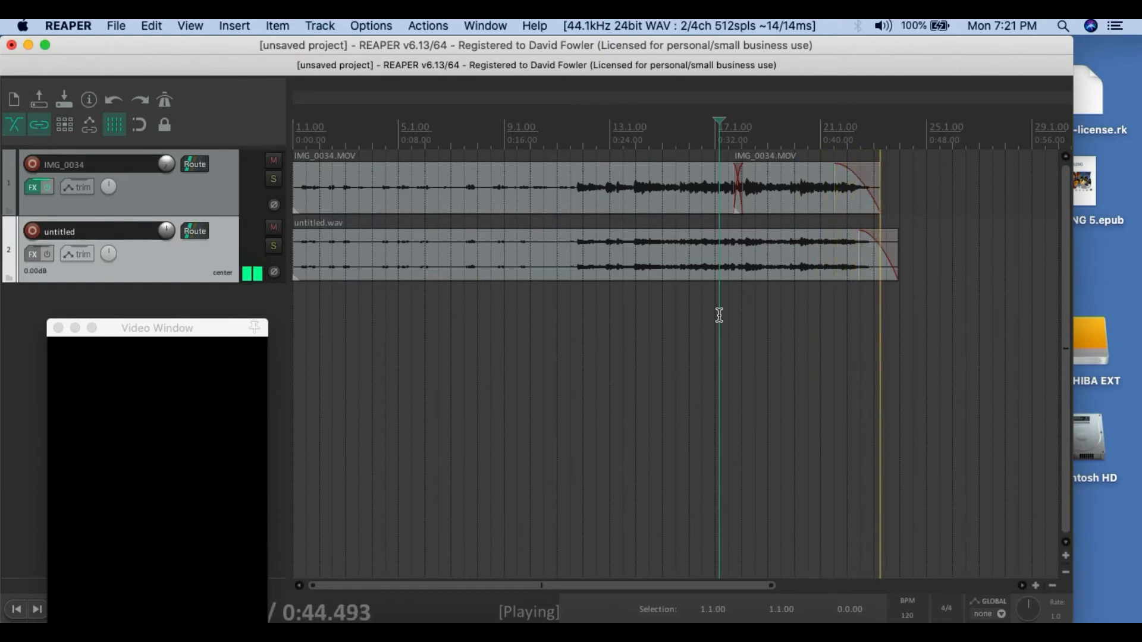
key("space")
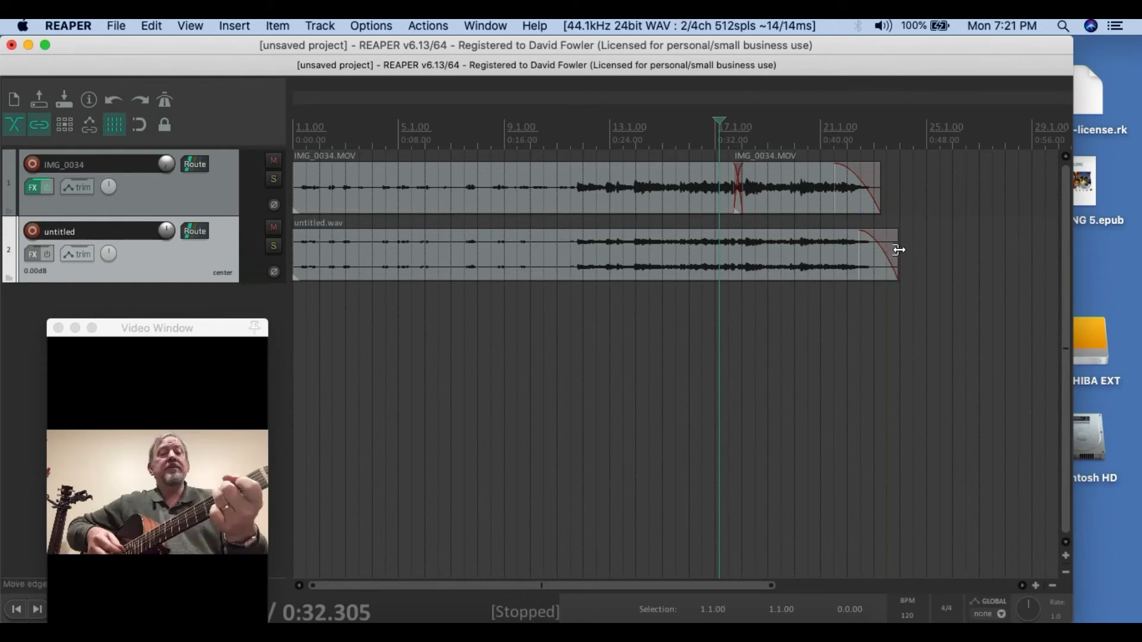
- Trim the end of the untitled.wav clip to about 0:43.7 and play from 0:36.866 to check the fade-out
left_click_drag(898, 250, 848, 256)
left_click(780, 323)
key("space")
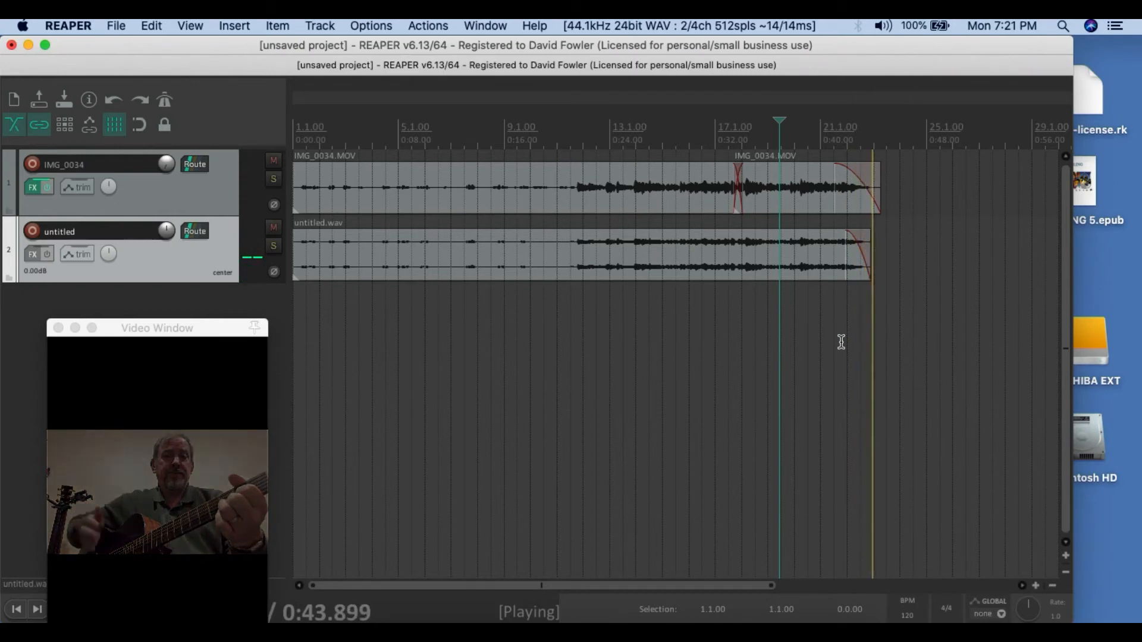
key("space")
key("space")
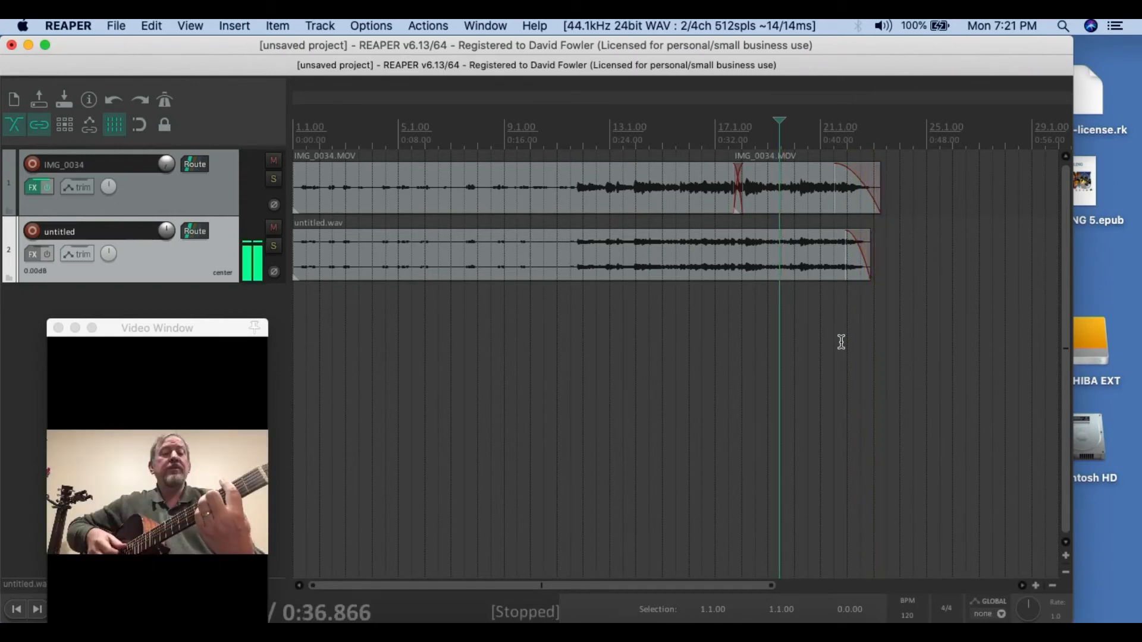
scroll(541, 332, "down", 5)
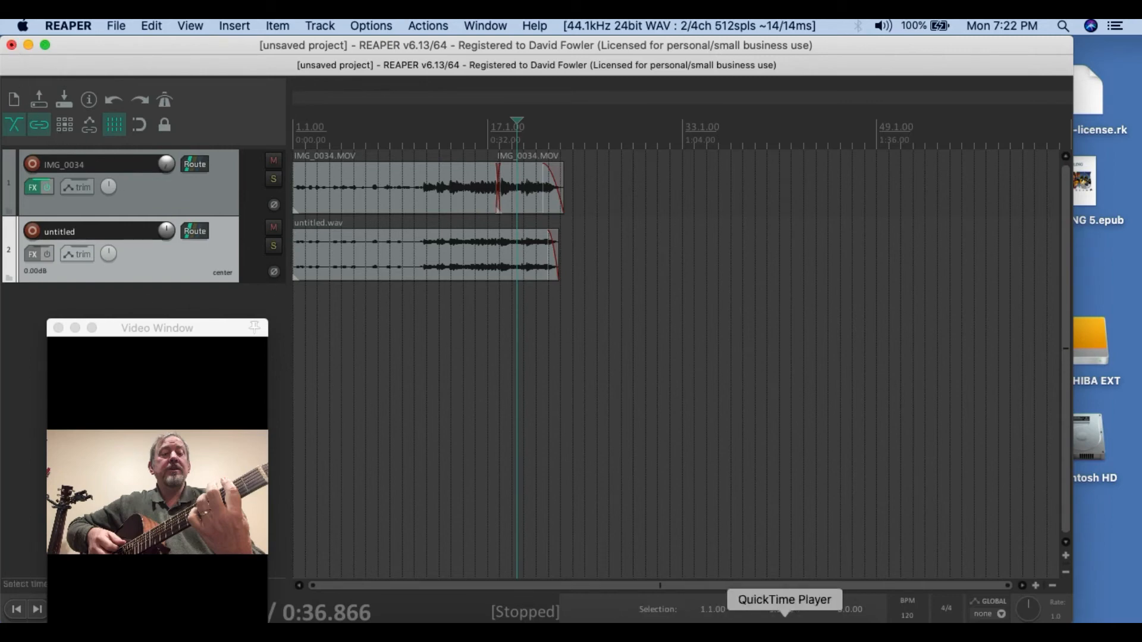
- Switch to QuickTime Player, bring up its screen recording controls and stop the running screen recording
left_click(784, 631)
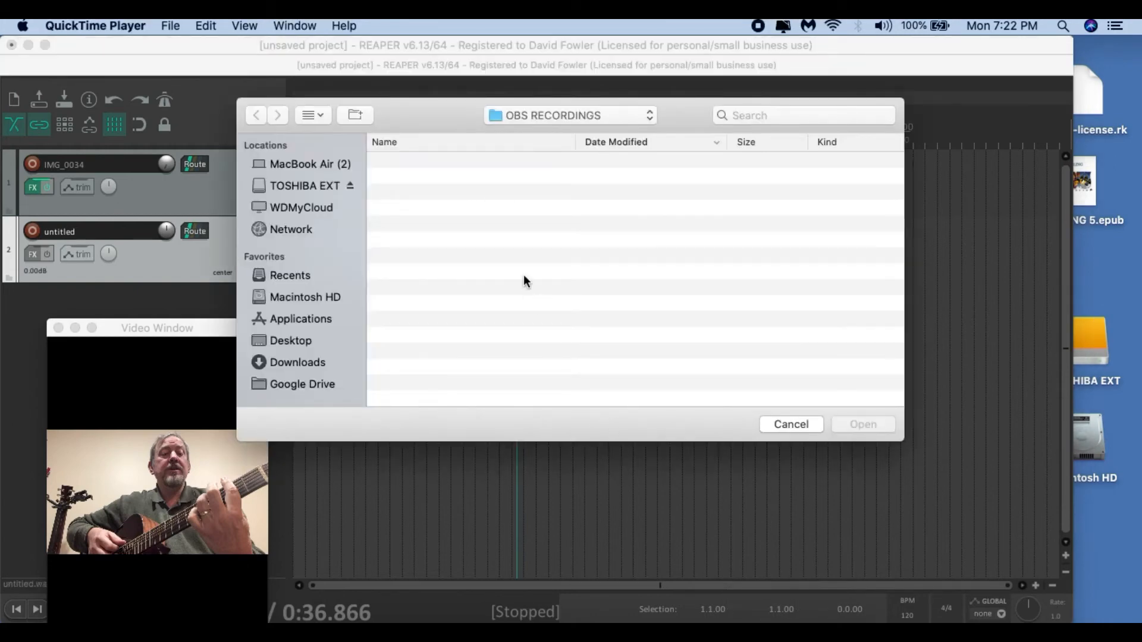
left_click(169, 26)
left_click(166, 28)
left_click(171, 26)
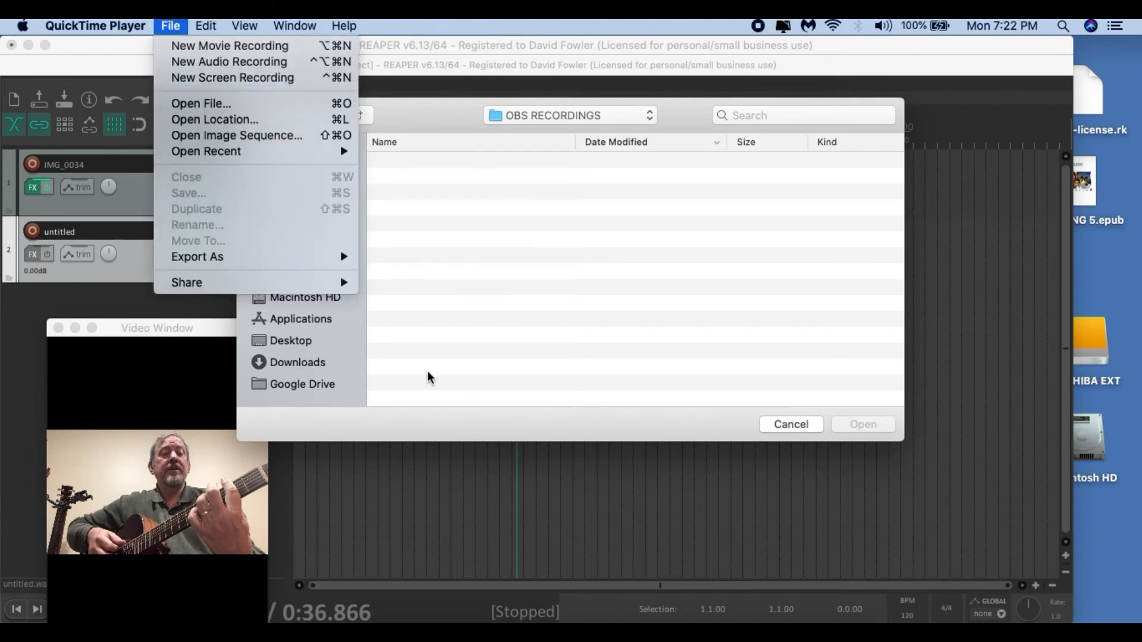
left_click(163, 27)
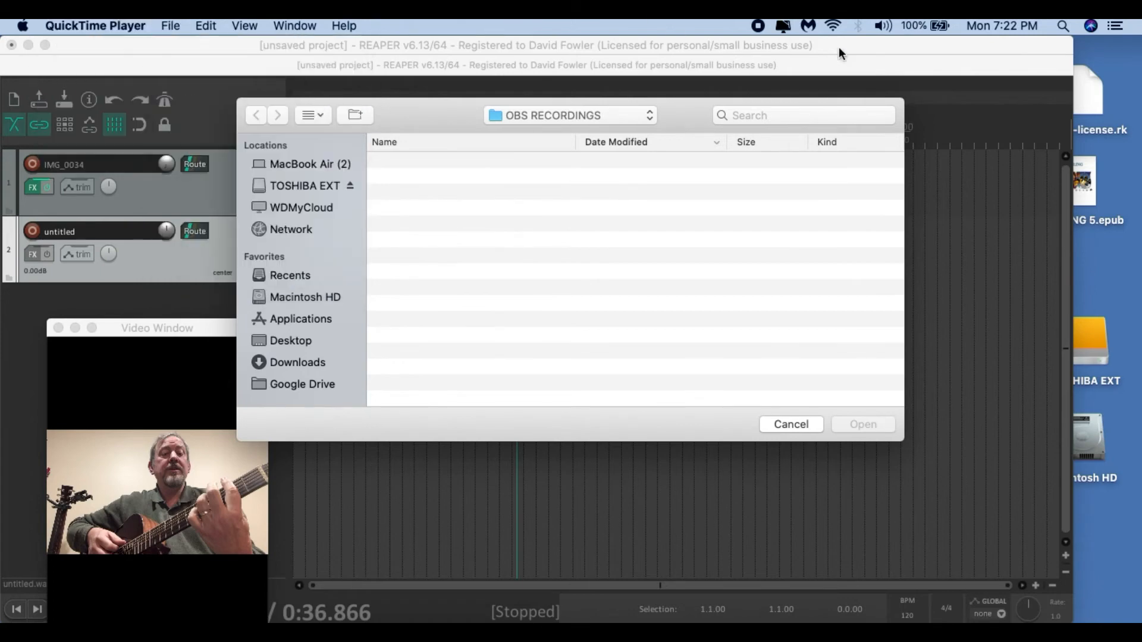
left_click(164, 27)
left_click(192, 77)
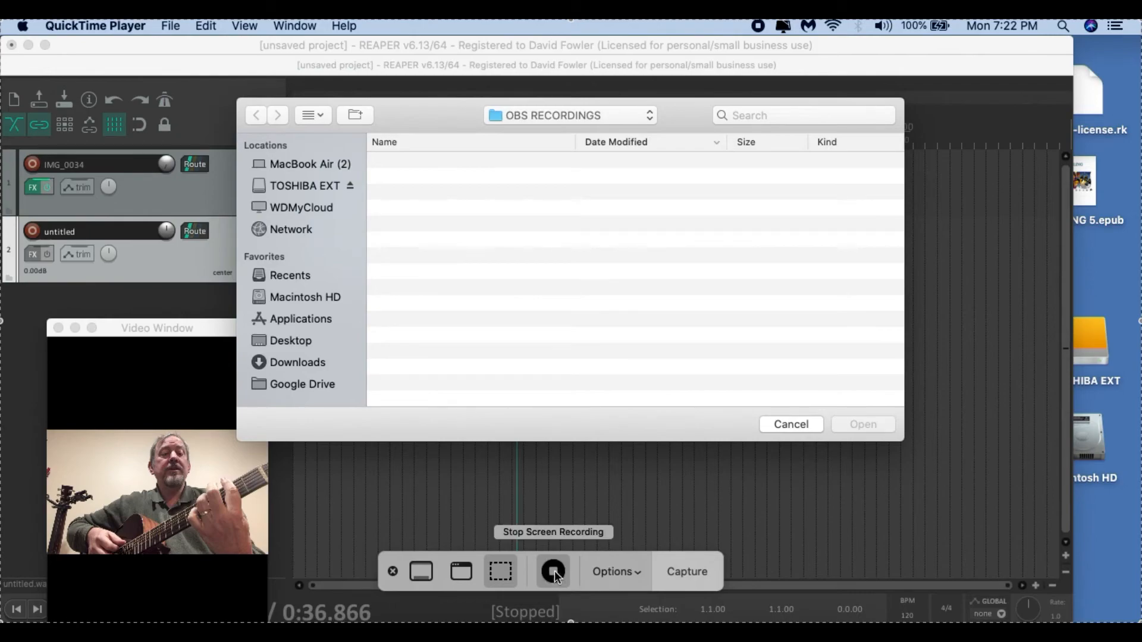
left_click(553, 571)
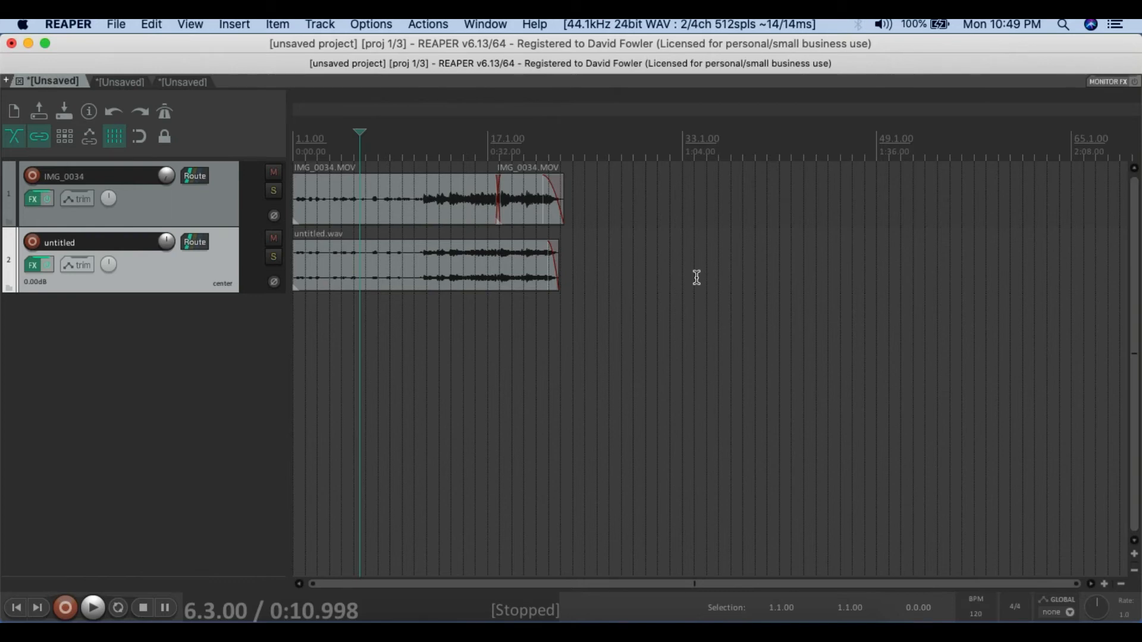
- While playing from 0:22.776, set the untitled track's LoudMax threshold to -10.9 dB and output to -1.4 dB, and close the effect
scroll(681, 337, "up", 6)
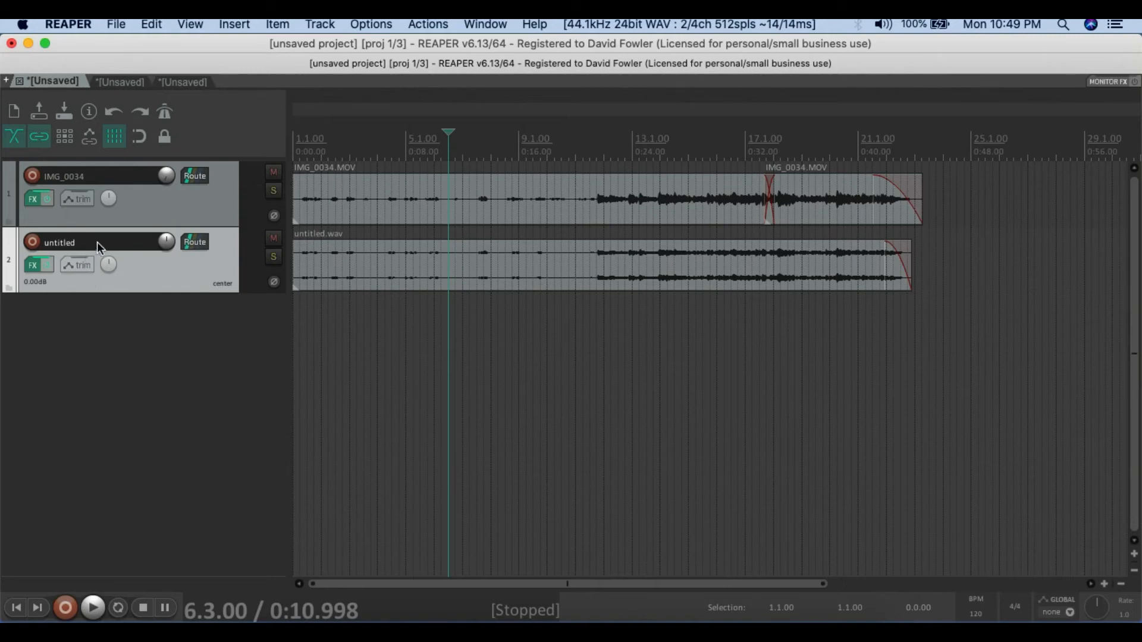
left_click(30, 266)
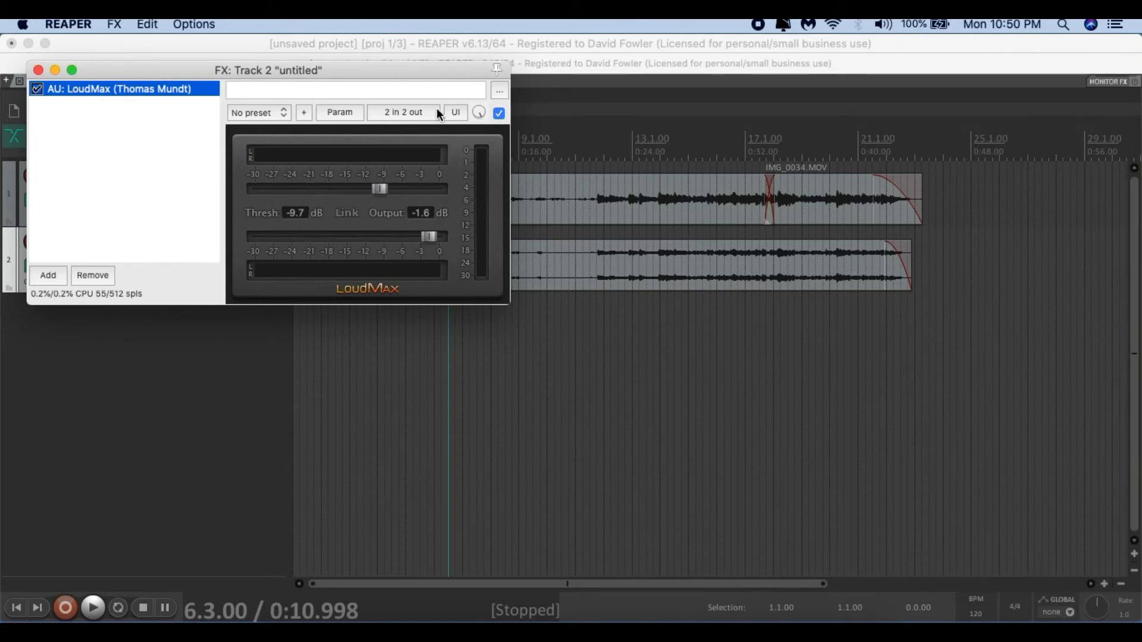
left_click(442, 394)
left_click(615, 352)
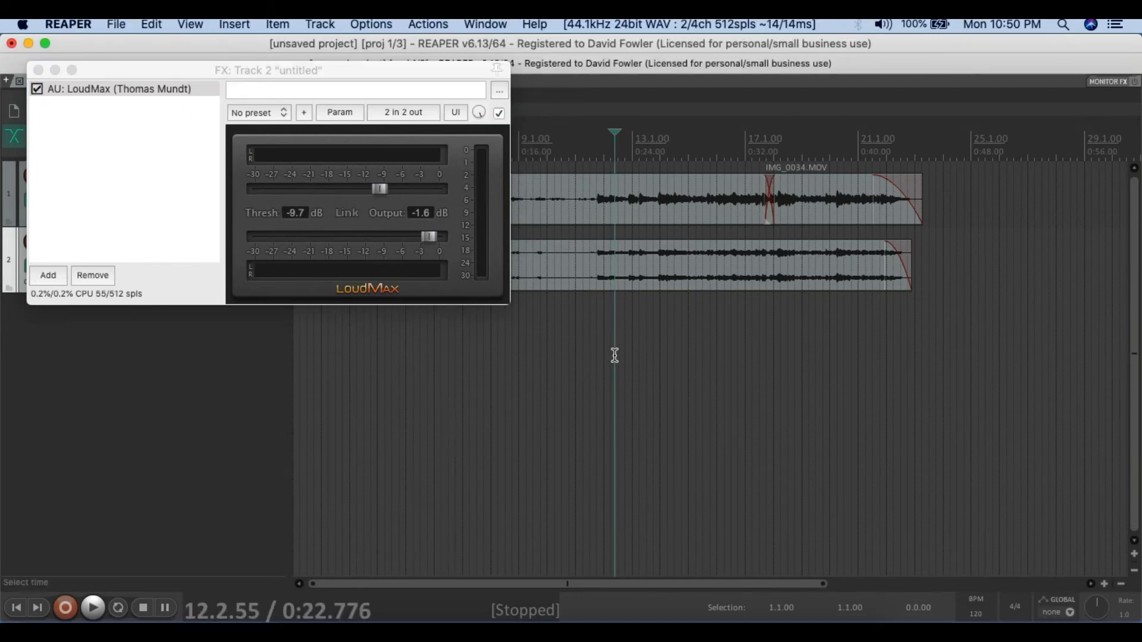
key("space")
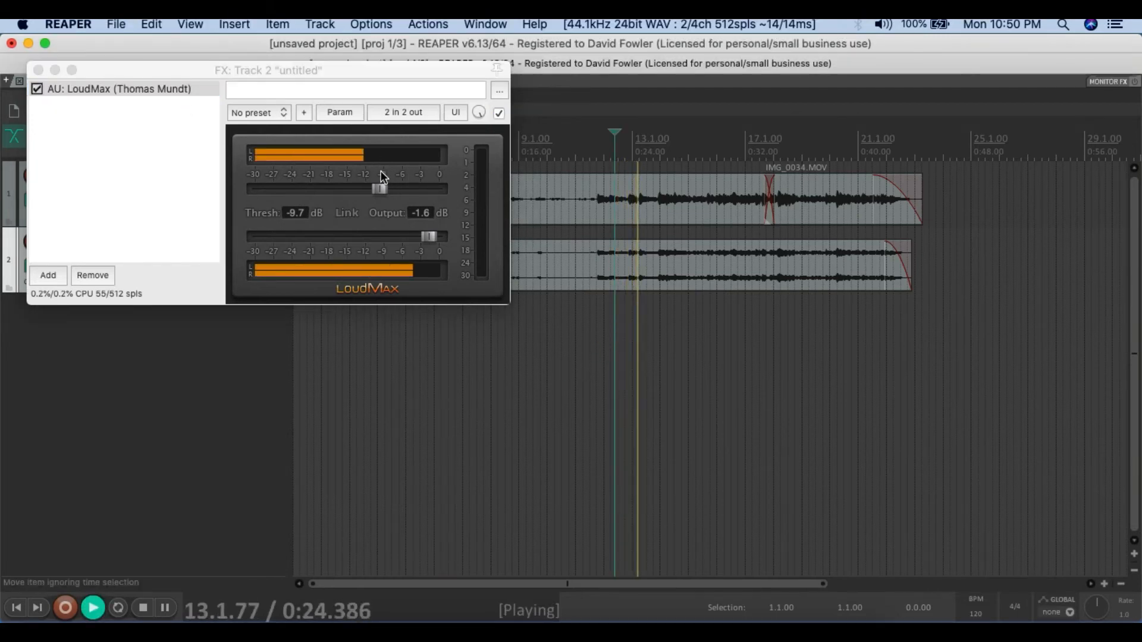
left_click(380, 187)
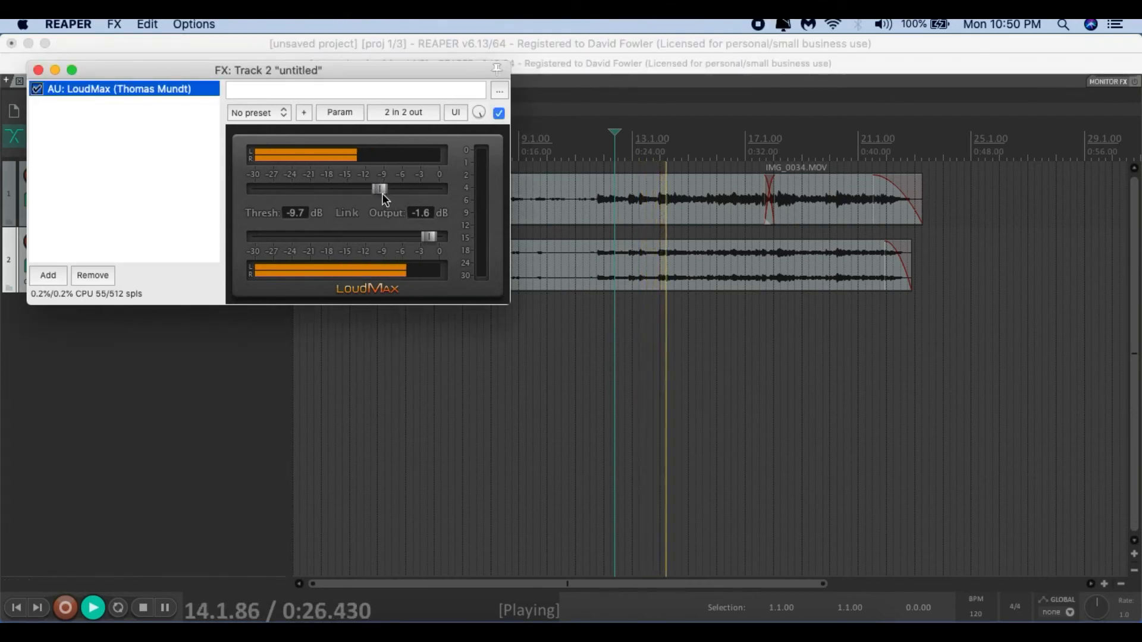
mouse_move(381, 192)
left_mouse_down()
mouse_move(350, 192)
mouse_move(370, 191)
left_mouse_up()
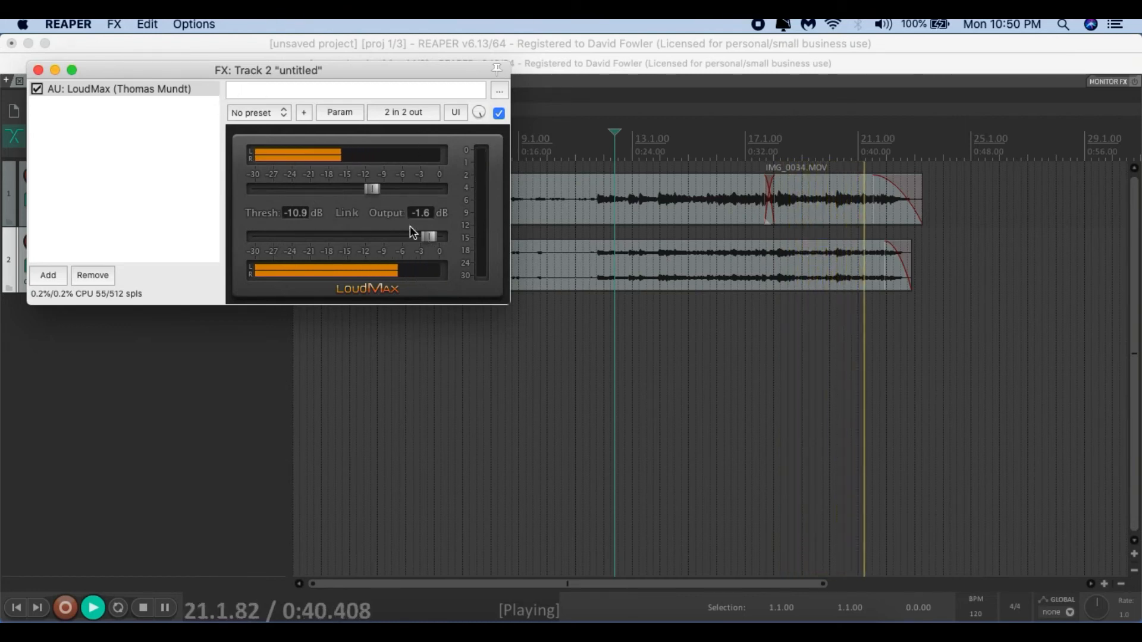
left_click_drag(435, 239, 430, 239)
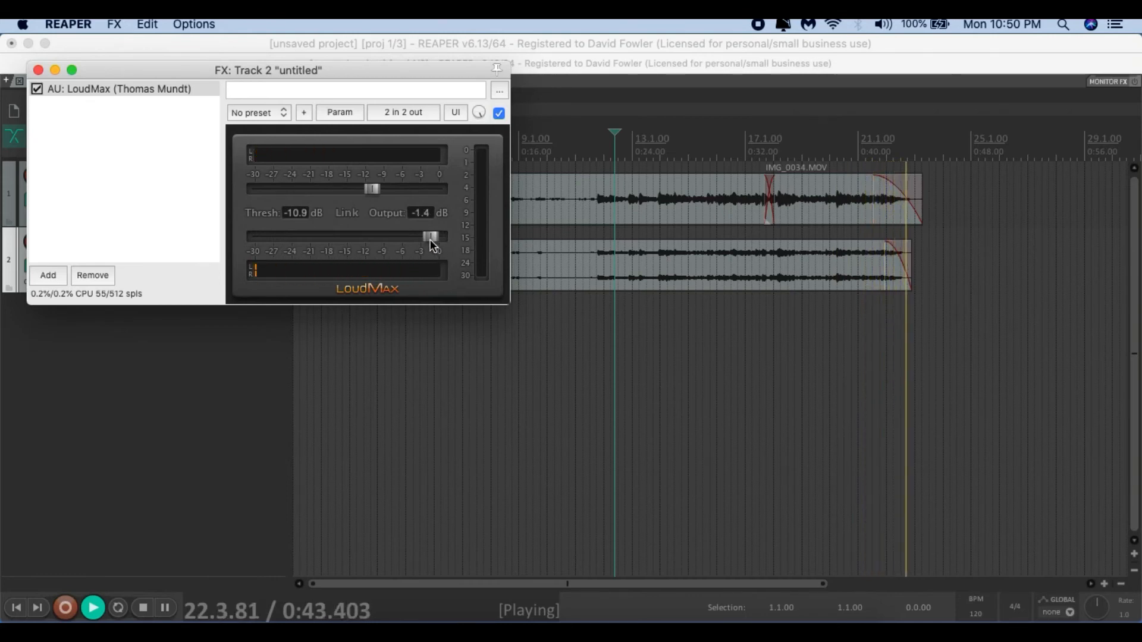
key("space")
left_click(37, 70)
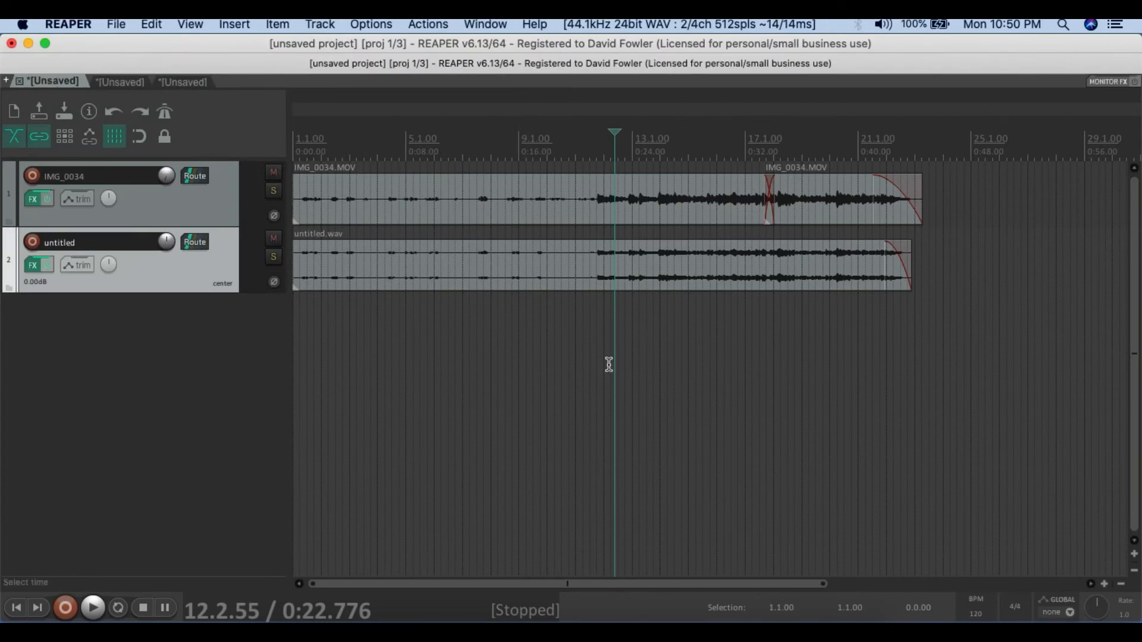
- Play the project from 0:06.093 to check the loudness of the spoken introduction
left_click(379, 327)
key("space")
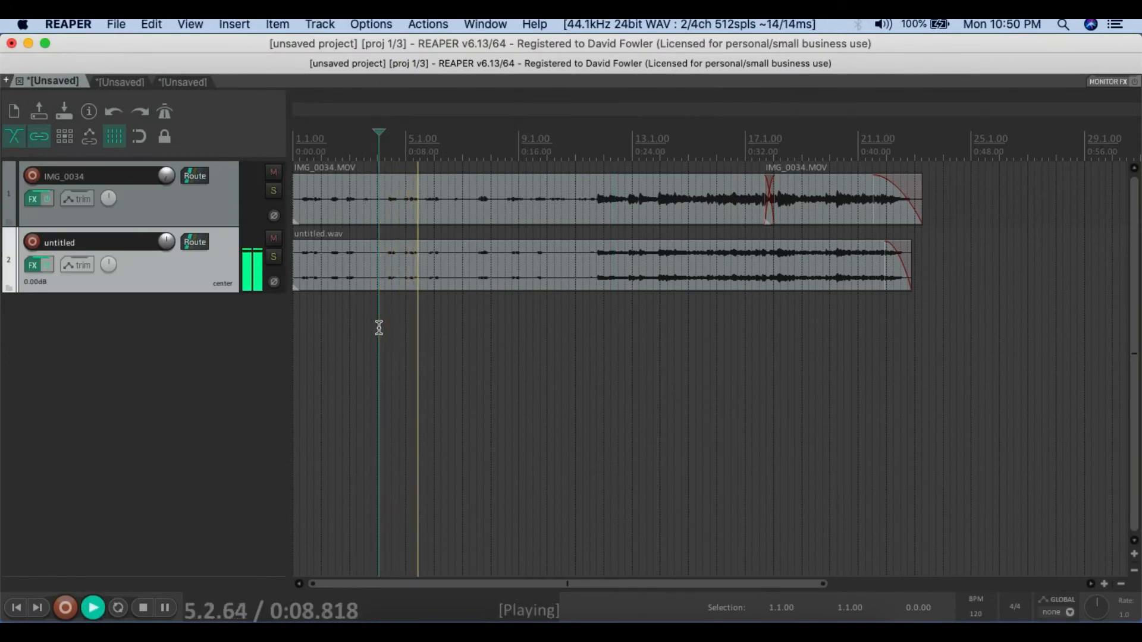
key("space")
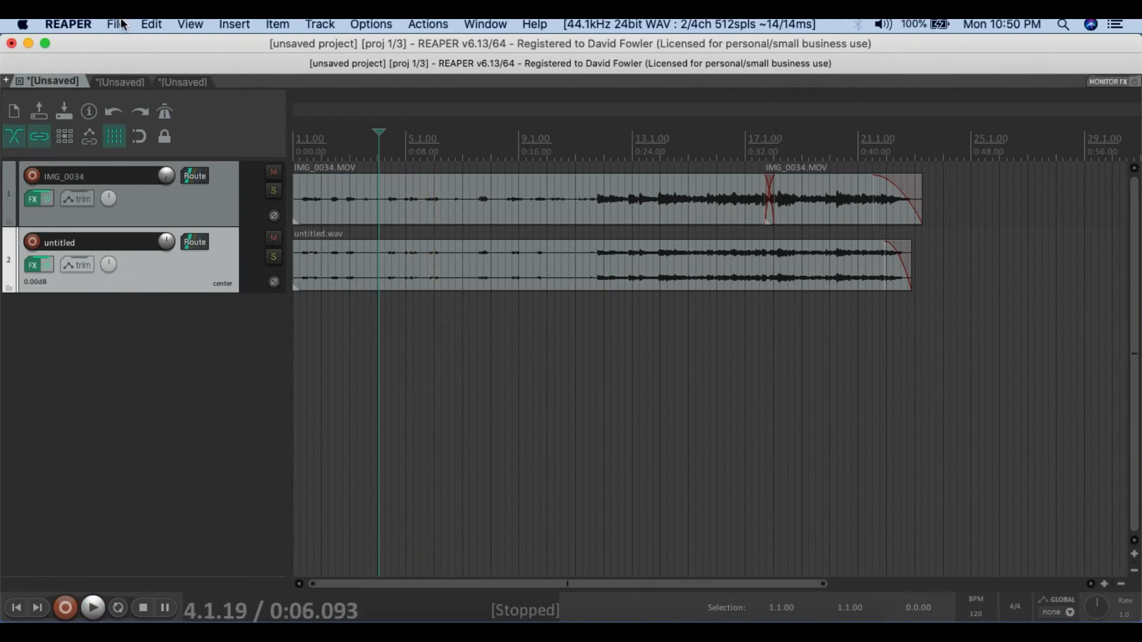
- Render the entire project's master mix to untitled.m4v in MPEG-4/MOV (macOS 10.7+ AVFoundation) format
left_click(68, 25)
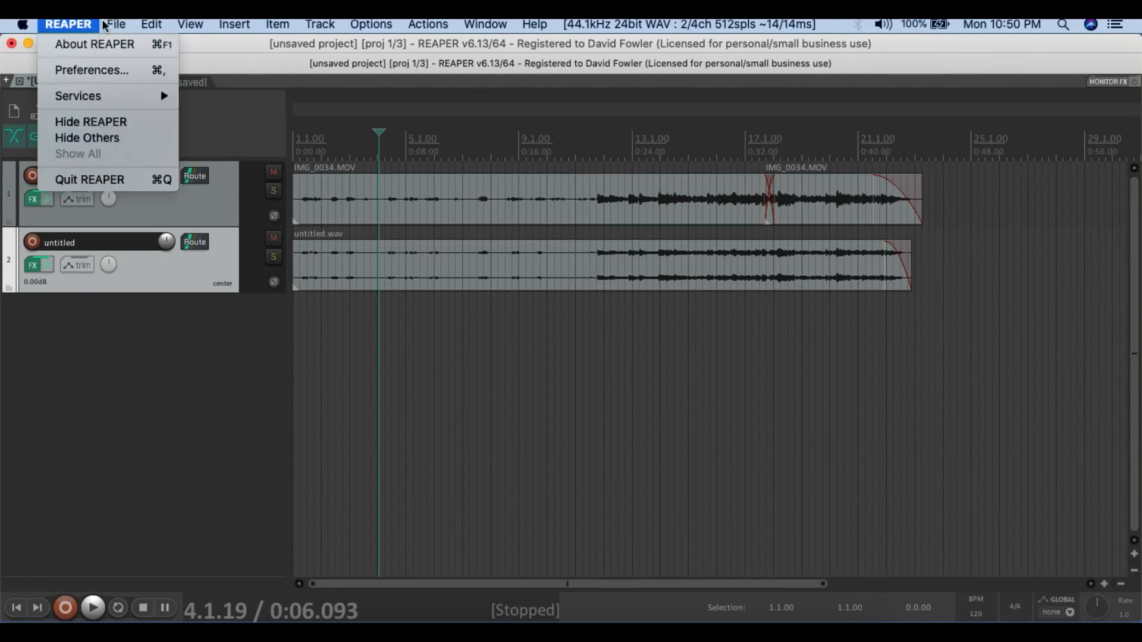
mouse_move(118, 24)
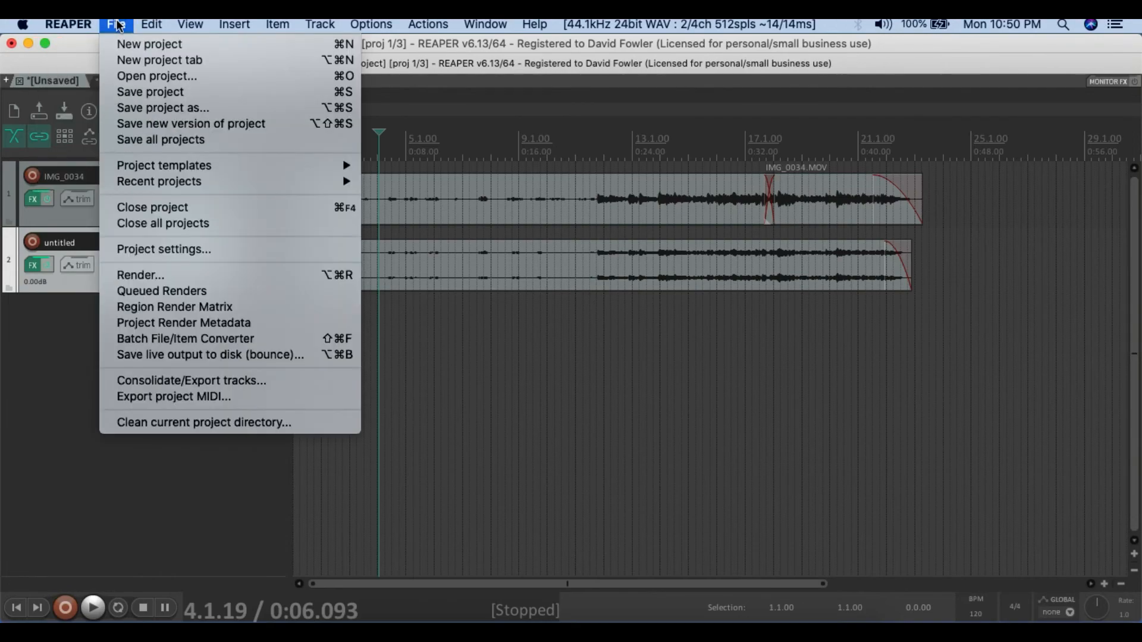
left_click(156, 275)
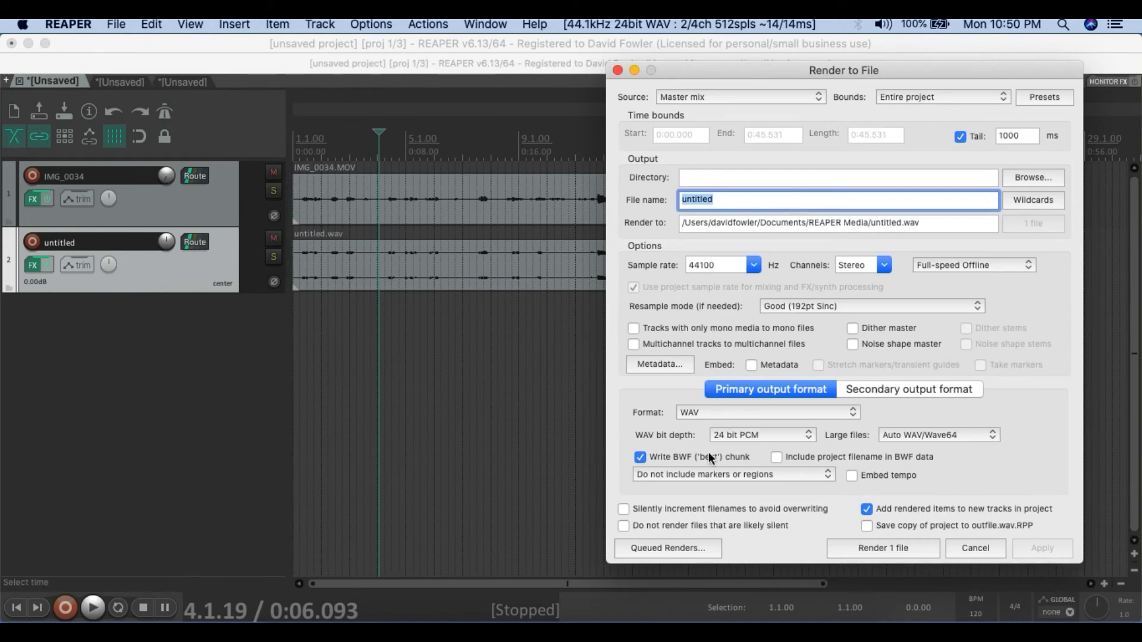
left_click(723, 413)
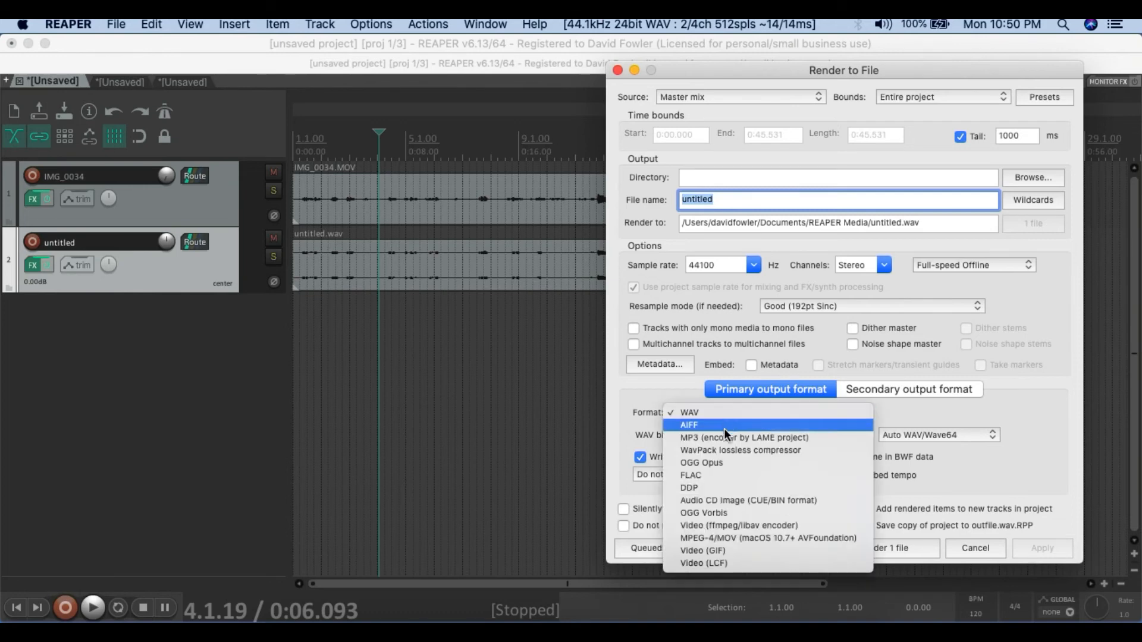
left_click(741, 540)
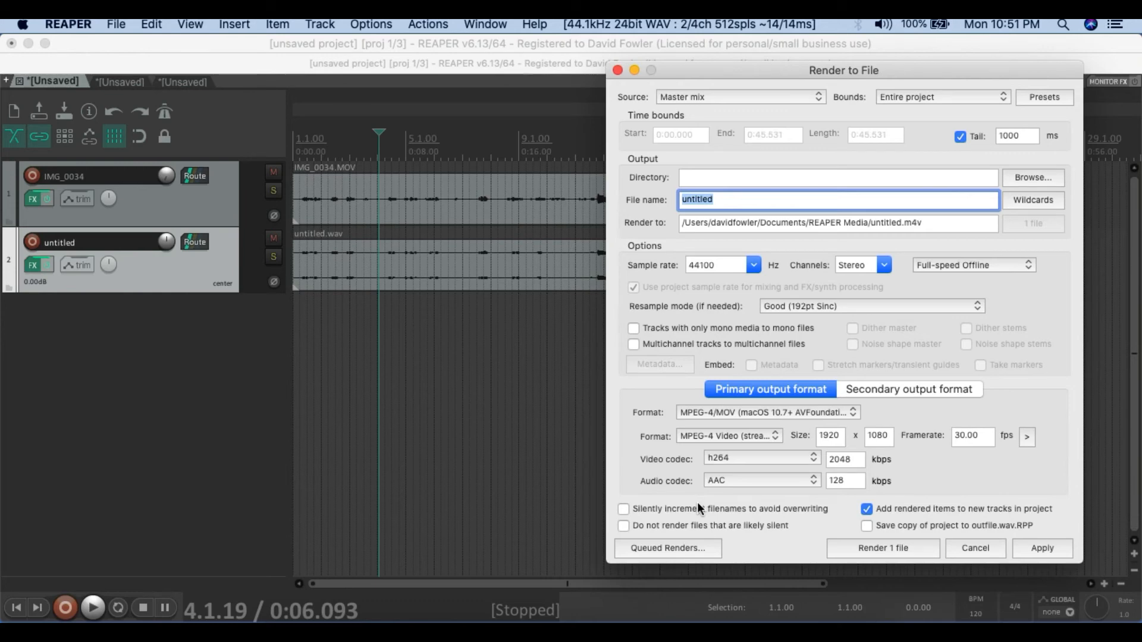
left_click(1055, 546)
left_click(873, 550)
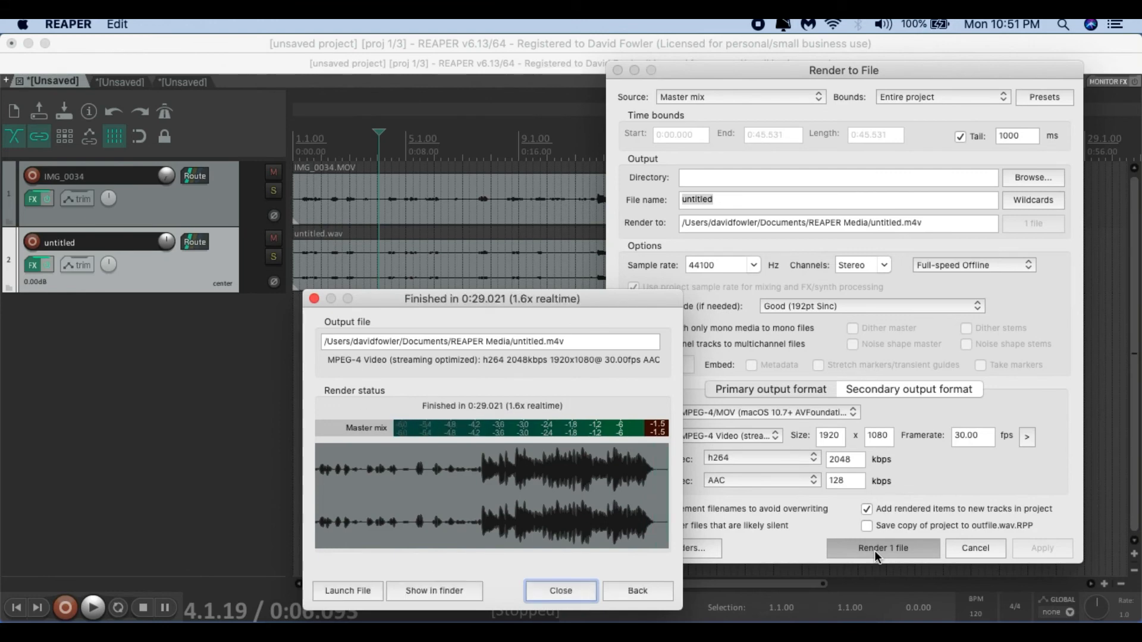
- Reveal the rendered untitled.m4v in Finder and close the render report
left_click(444, 589)
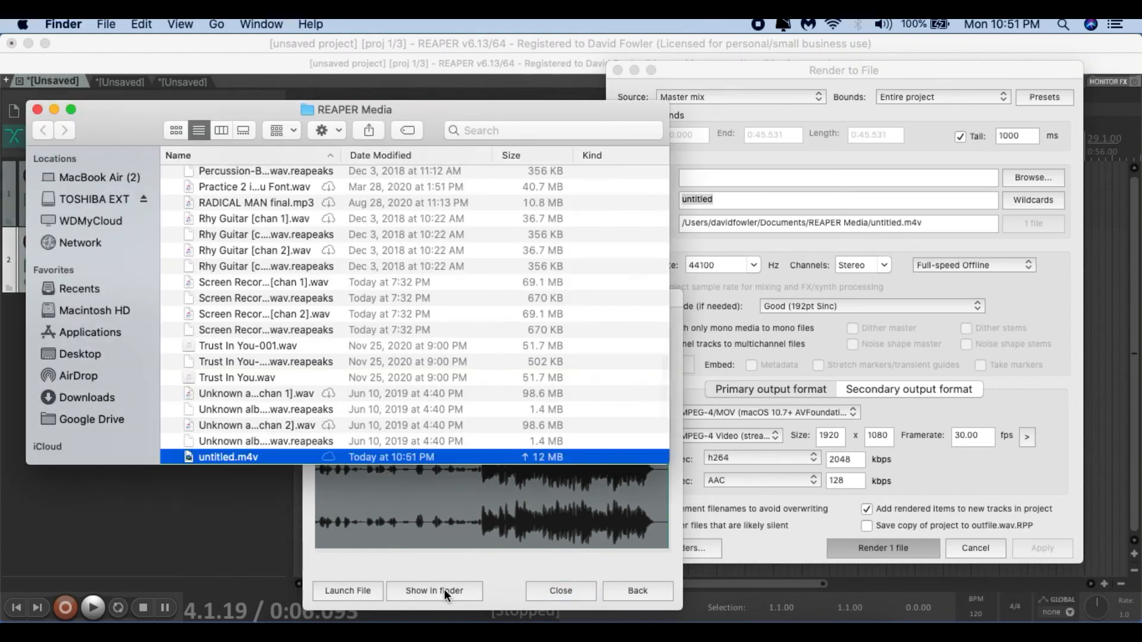
left_click(574, 591)
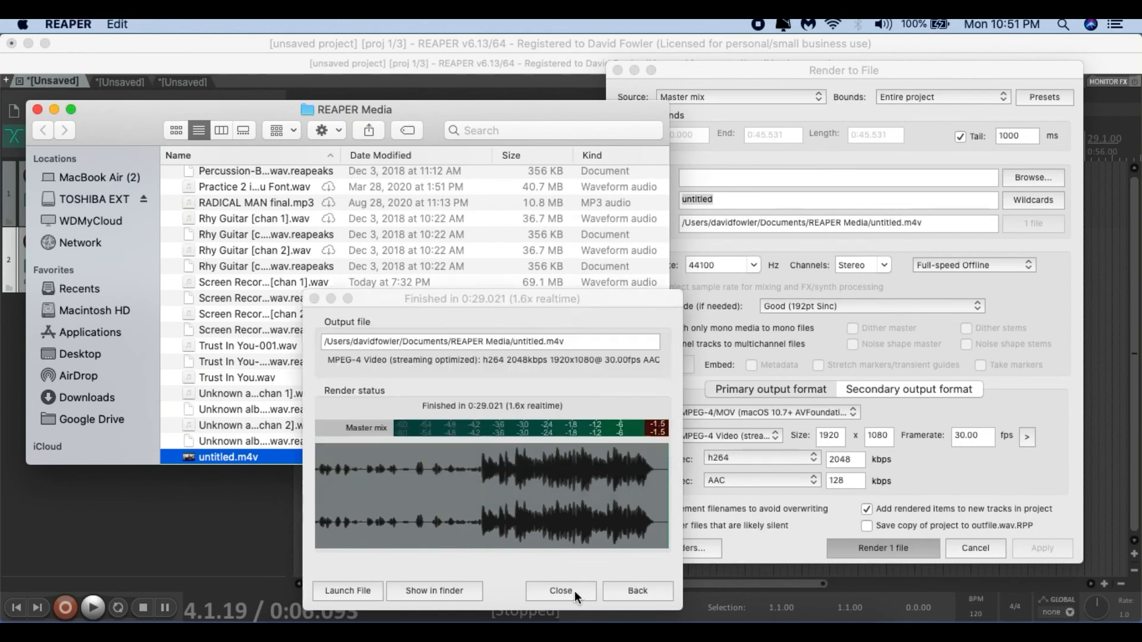
left_click(575, 590)
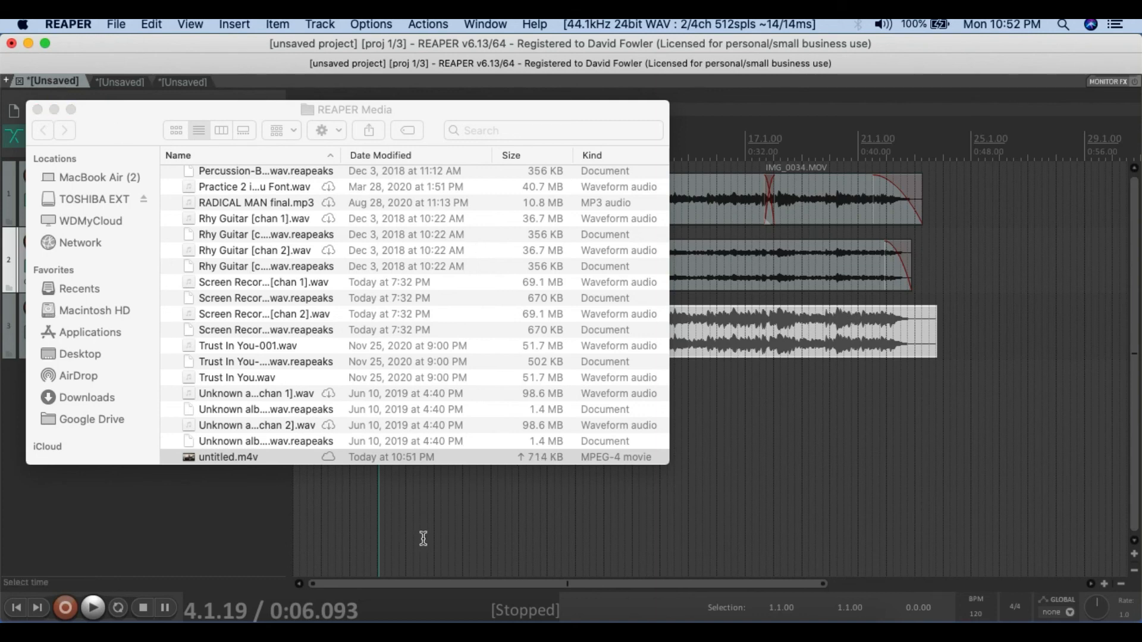
- Play untitled.m4v in QuickTime Player and skip to about 0:24 and 0:41 to check the rendered video
double_click(241, 455)
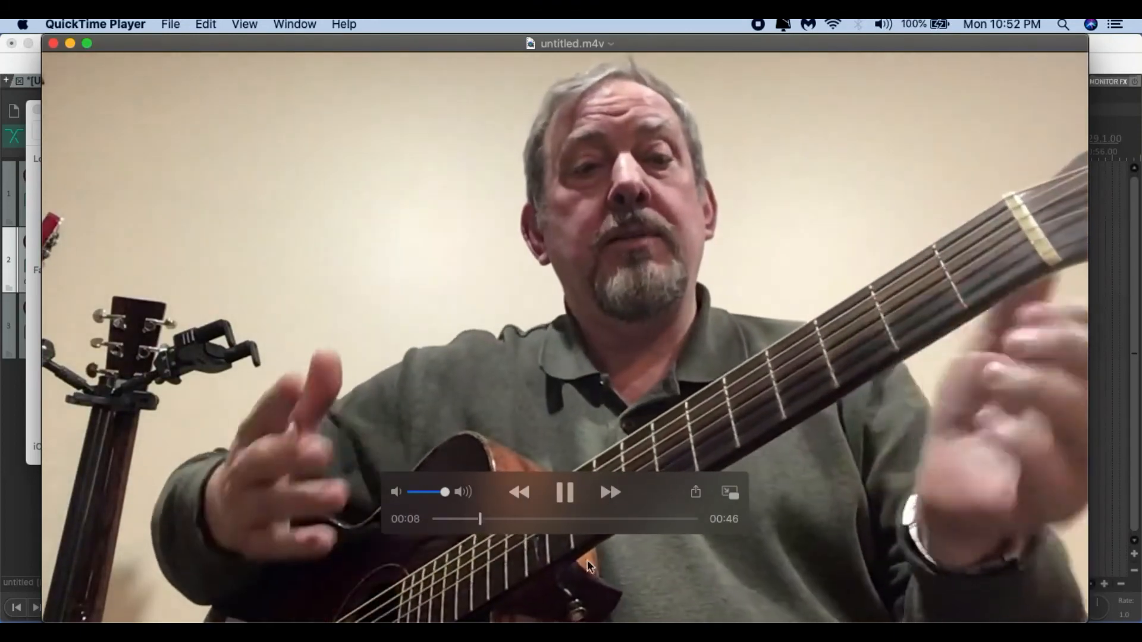
left_click(571, 519)
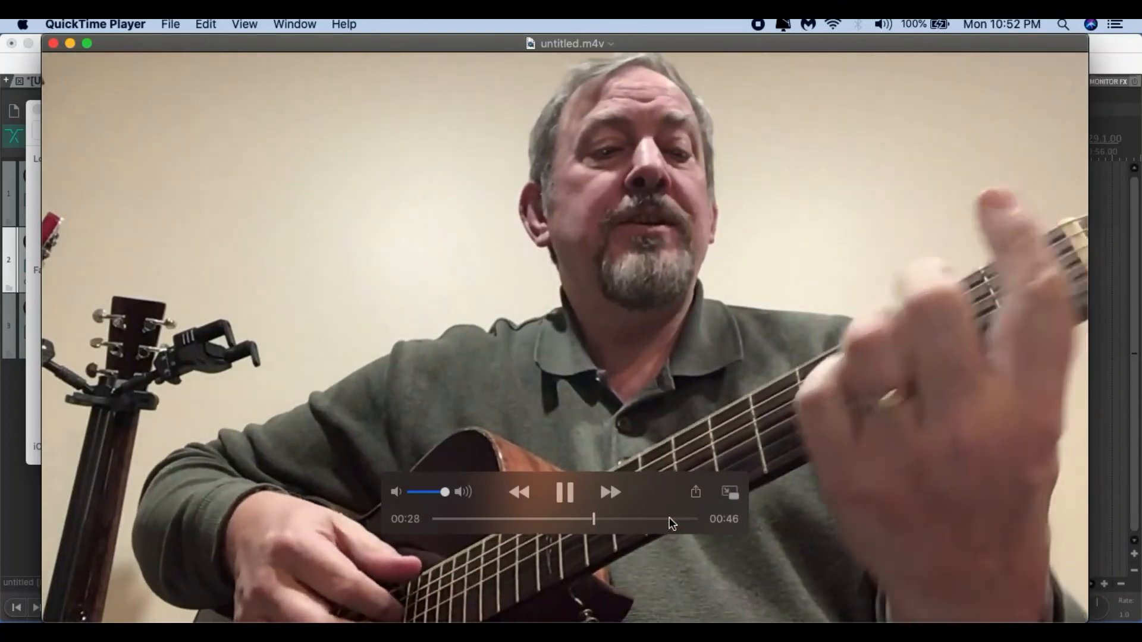
left_click(670, 519)
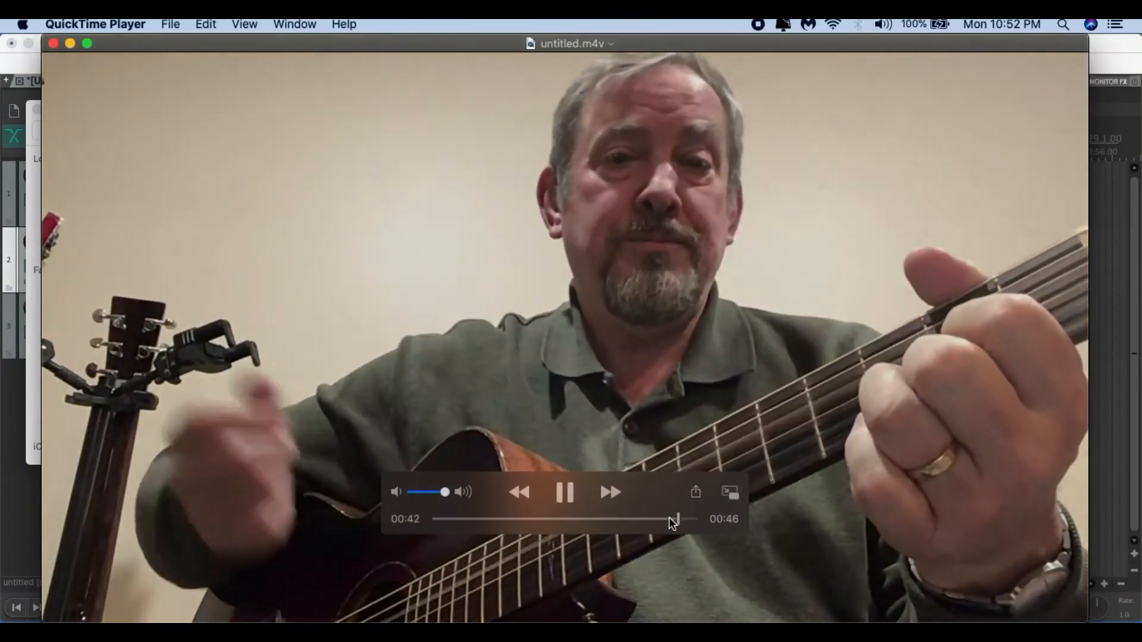